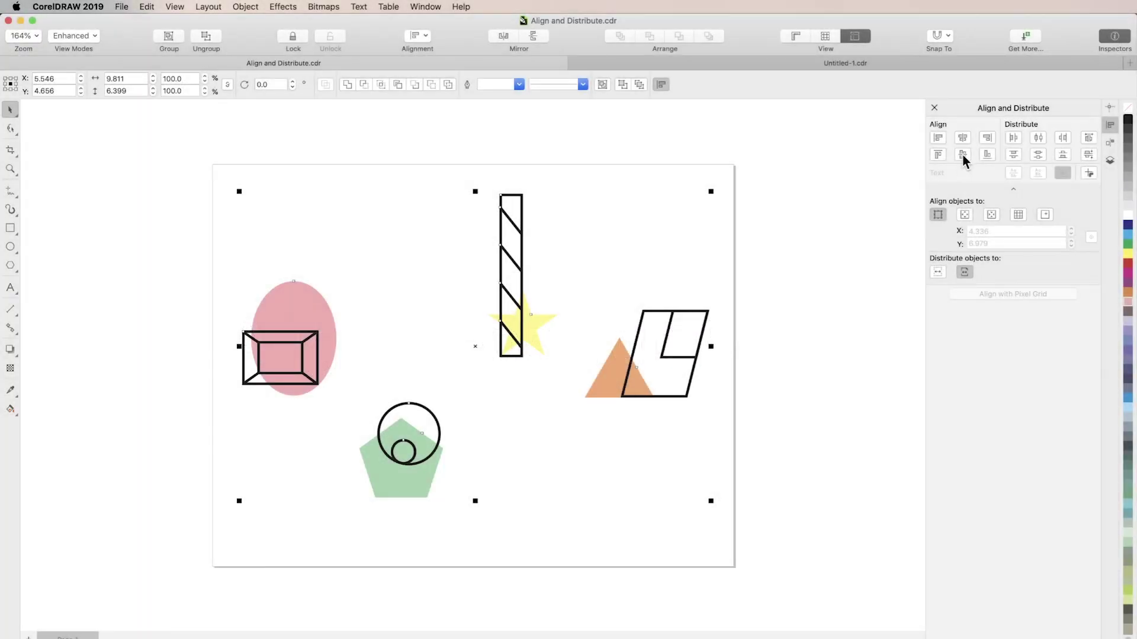
Preview aligning the shapes by vertical centres and tops, and rotate the small rectangle about 329°.
left_click(963, 155)
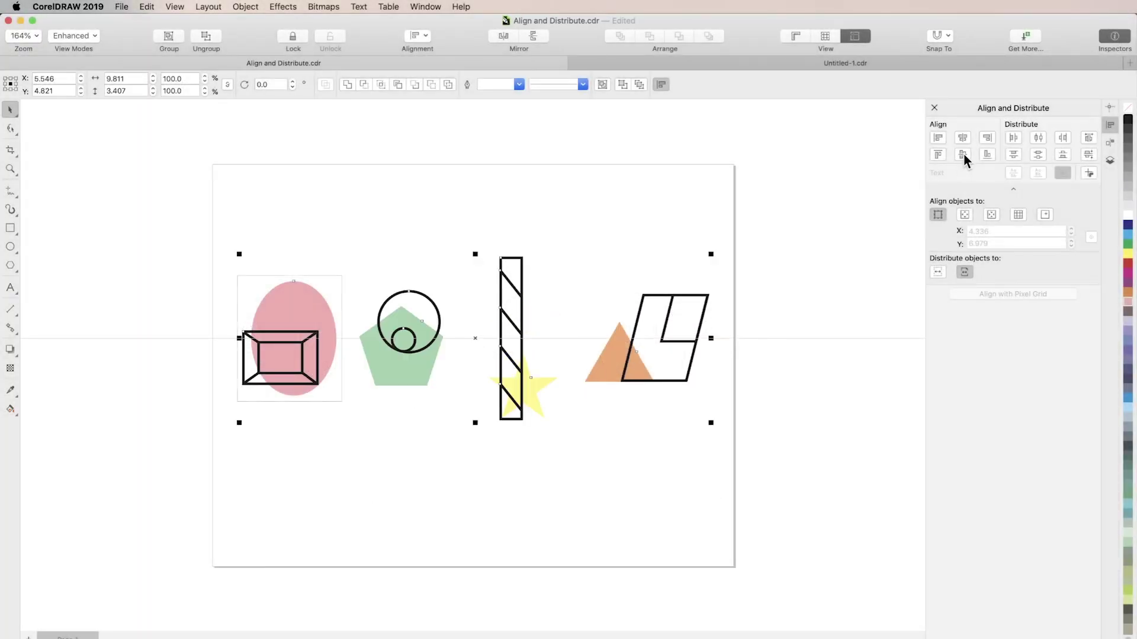
left_click(939, 154)
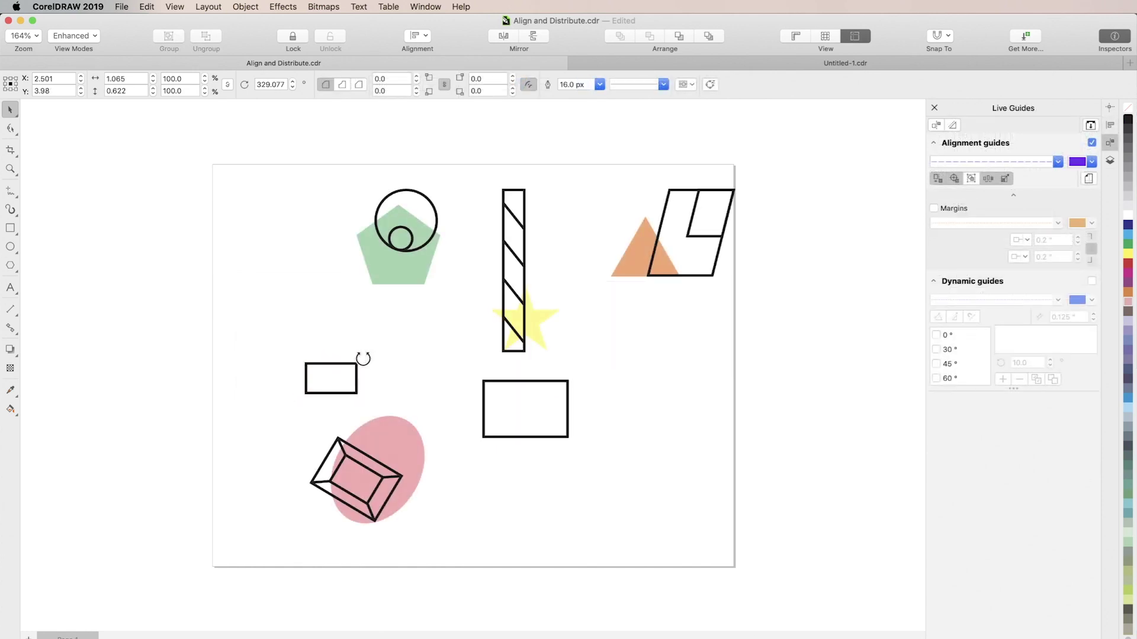
left_click_drag(363, 358, 399, 373)
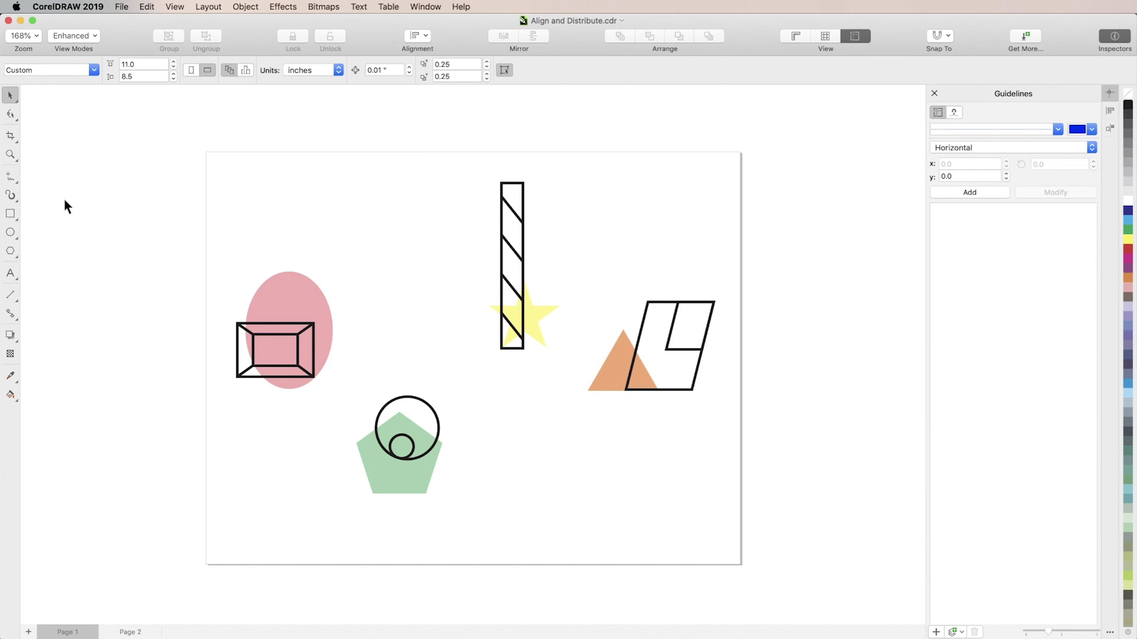
Create a new document from the second Business Cards template.
left_click(122, 6)
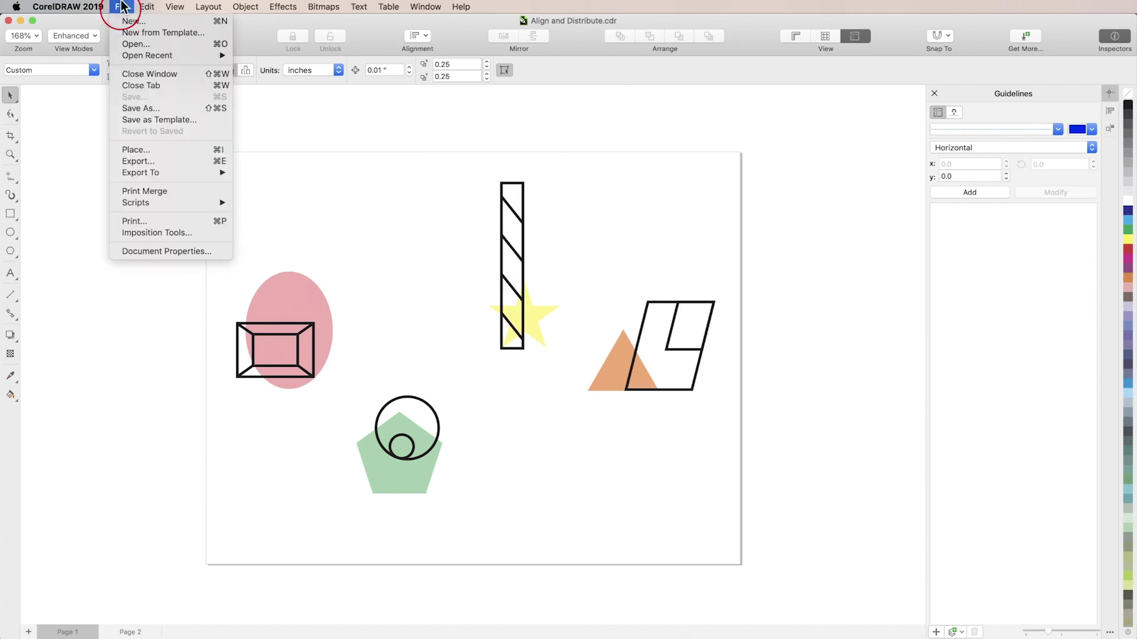
left_click(141, 31)
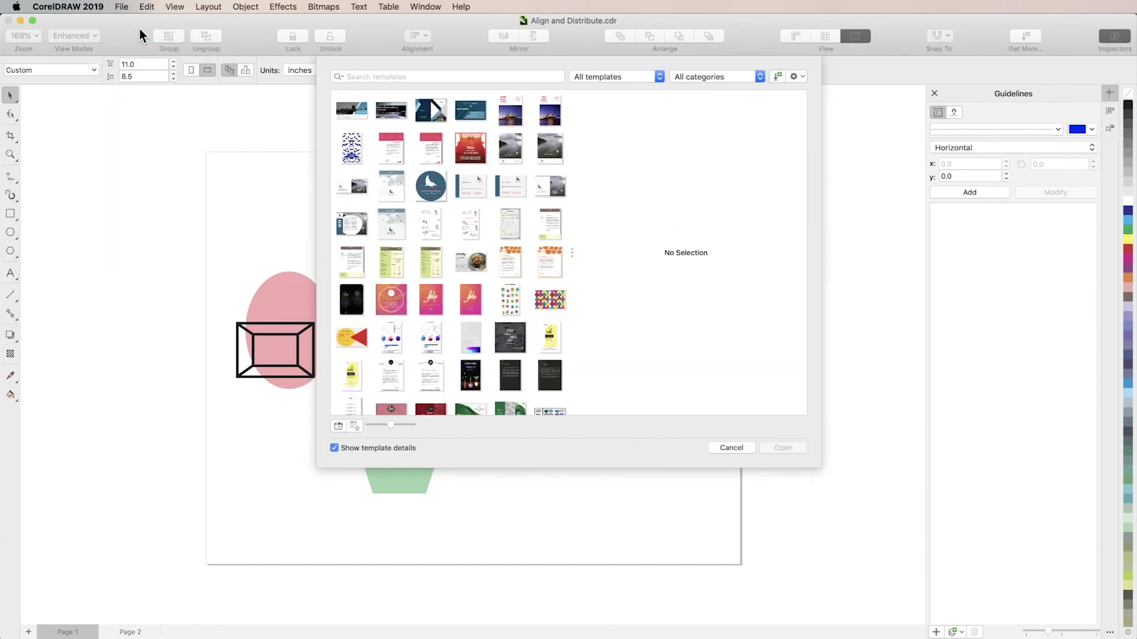
left_click(728, 73)
left_click(729, 109)
left_click(390, 110)
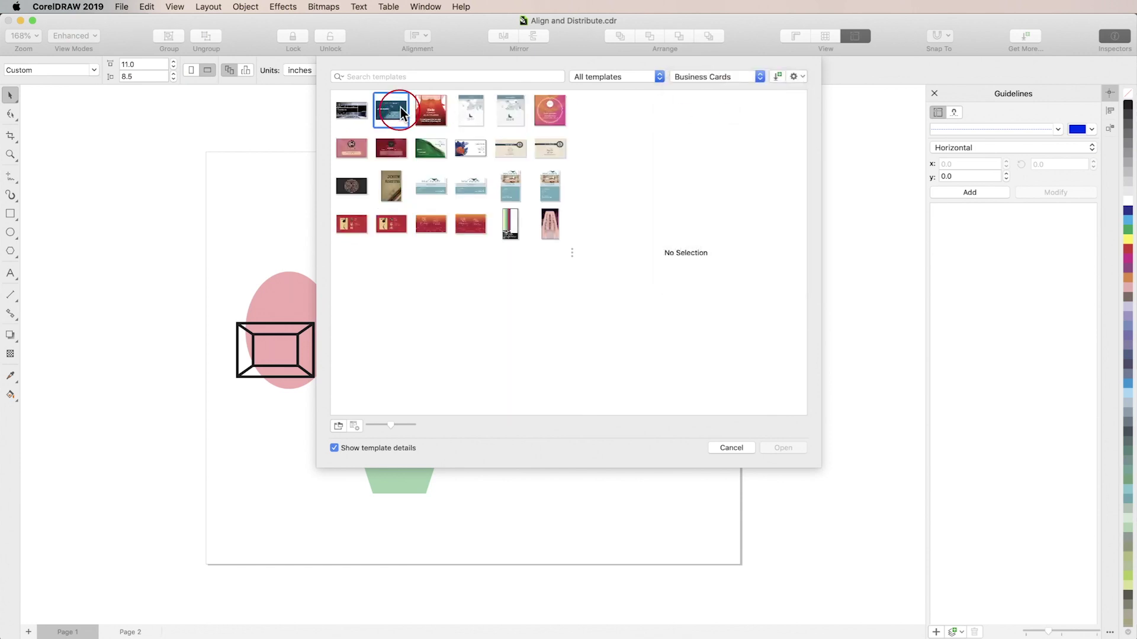
left_click(795, 441)
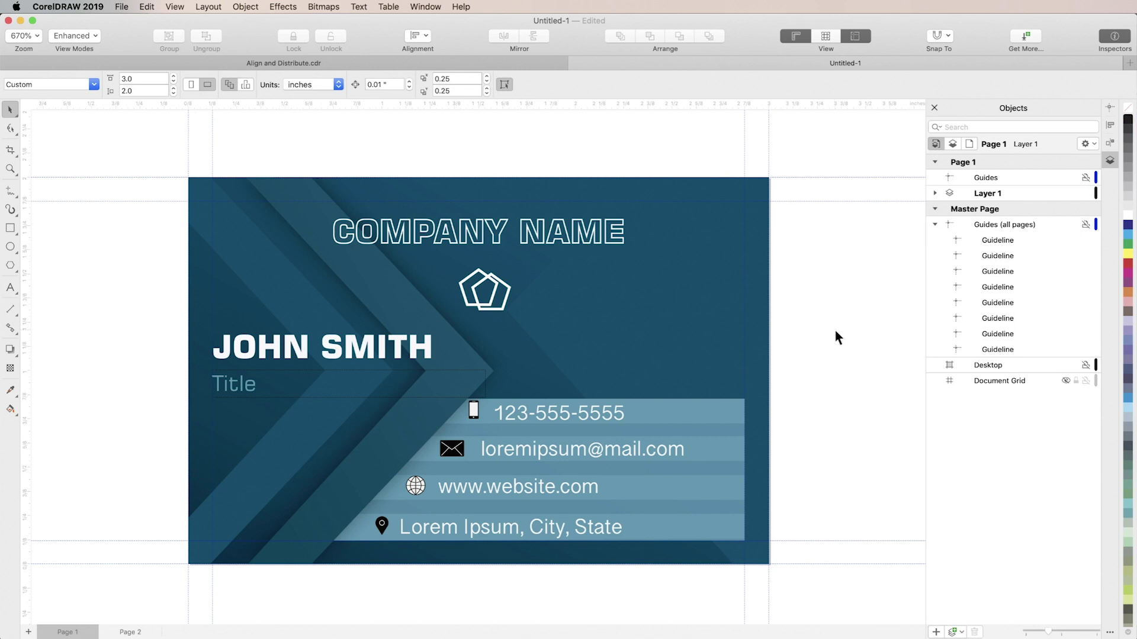
Colour all eight master-page guidelines orange and toggle Snap To Guidelines.
left_click(997, 240)
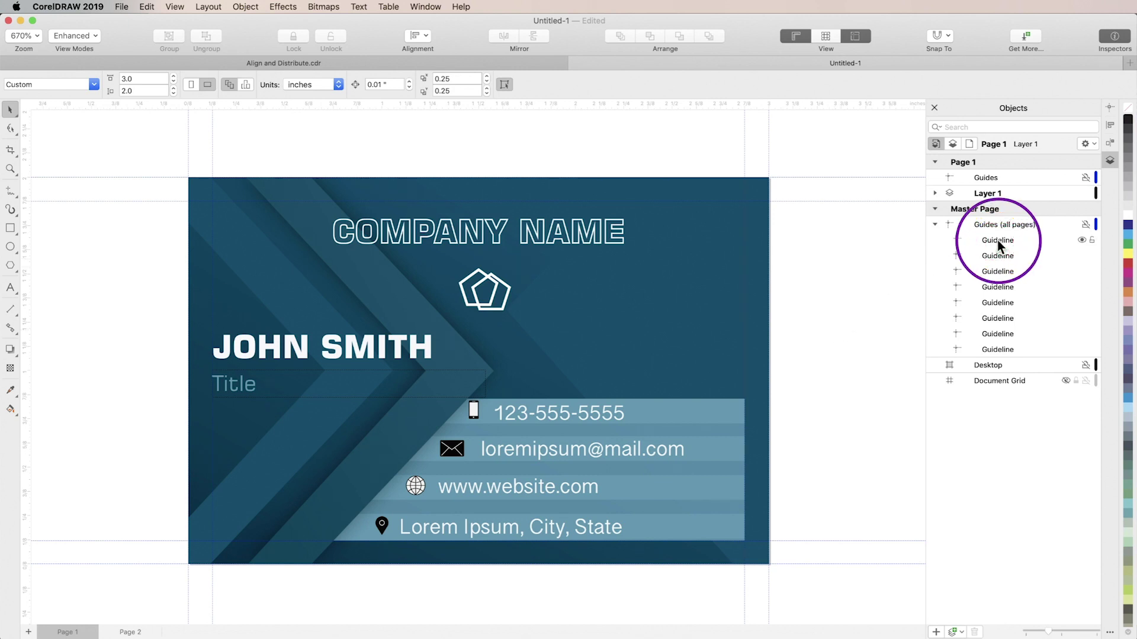
left_click(1006, 347, "shift")
left_click(1125, 291)
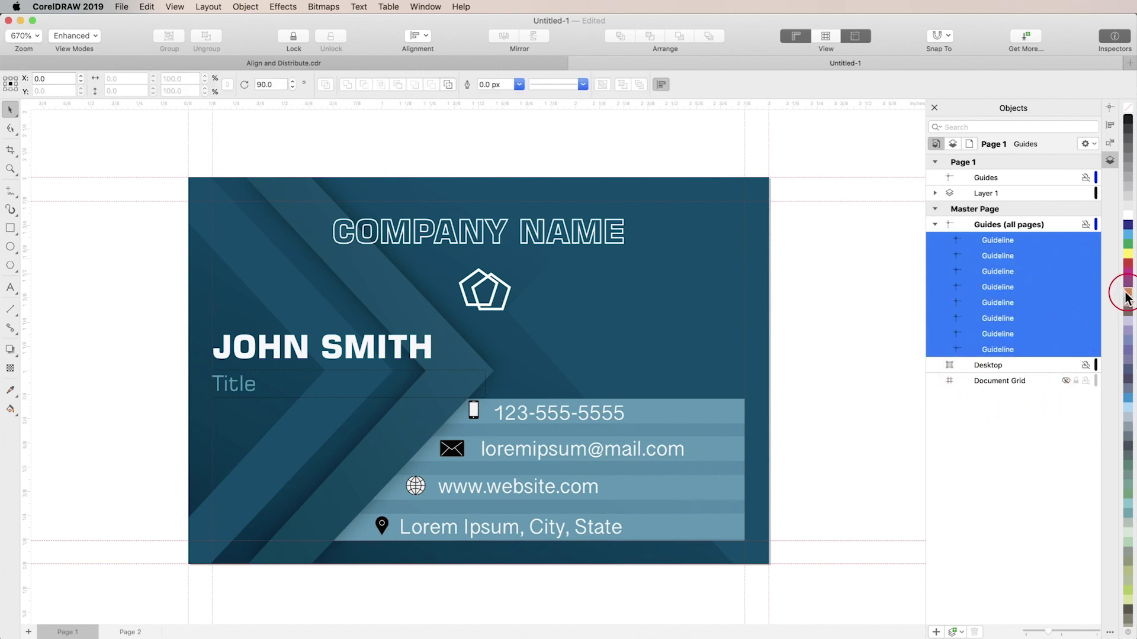
left_click(890, 289)
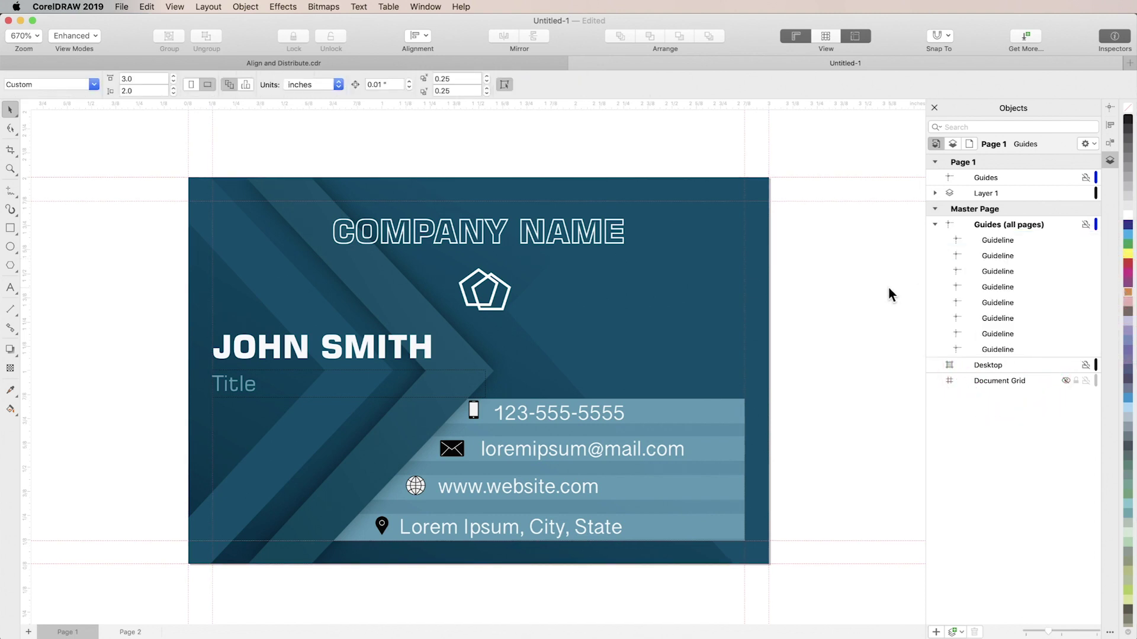
left_click(951, 33)
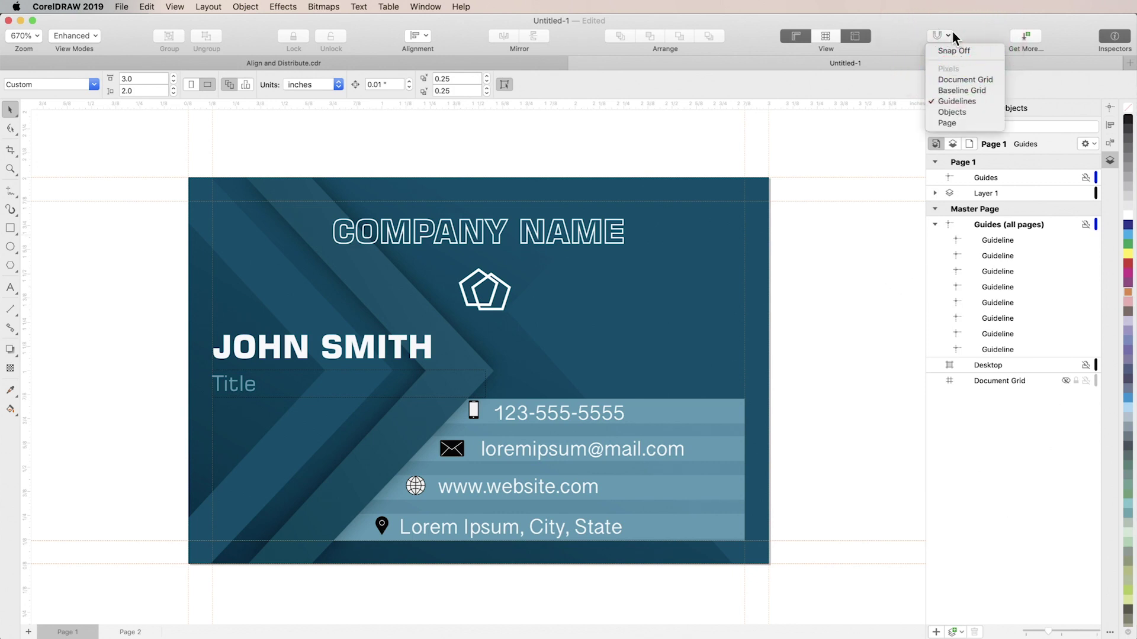
left_click(964, 102)
Draw an ellipse at the card's upper left and nudge it toward the card edge.
left_click(10, 247)
left_click_drag(292, 308, 246, 203)
key("space")
left_click_drag(290, 267, 257, 269)
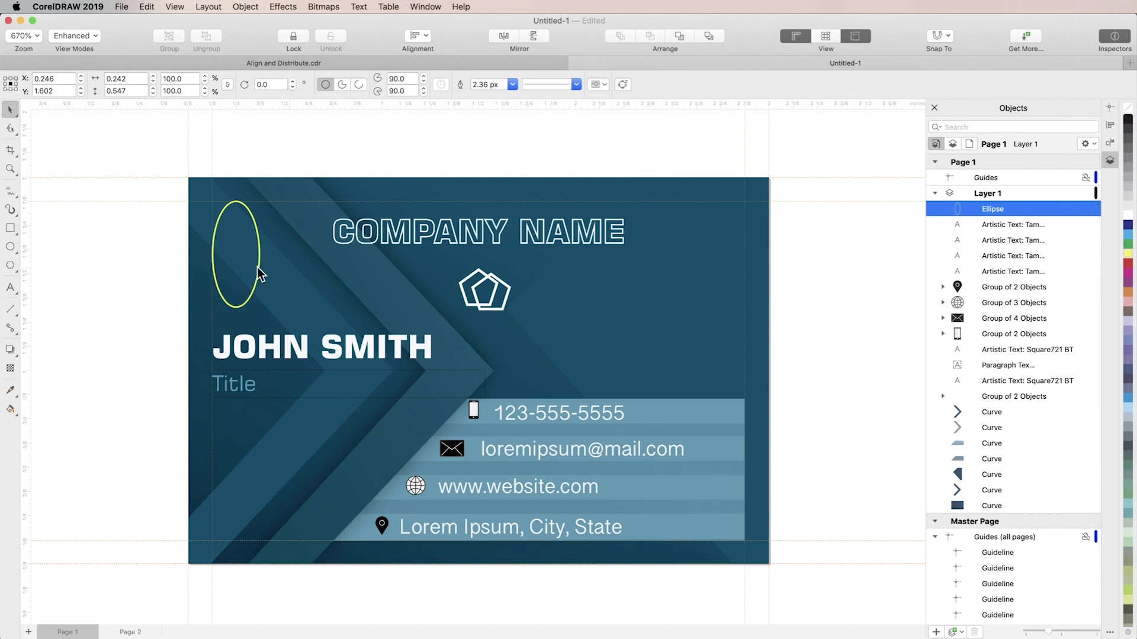
Select the master page's guides layer, add a Page 2, and return to Page 1.
left_click(934, 194)
left_click(978, 227)
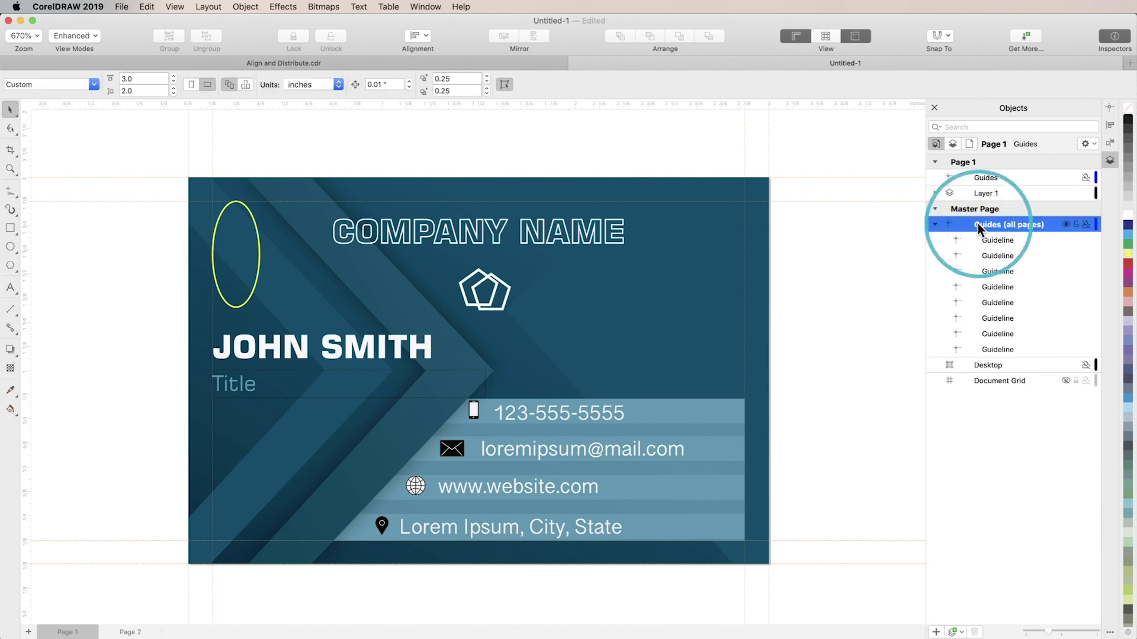
left_click(28, 632)
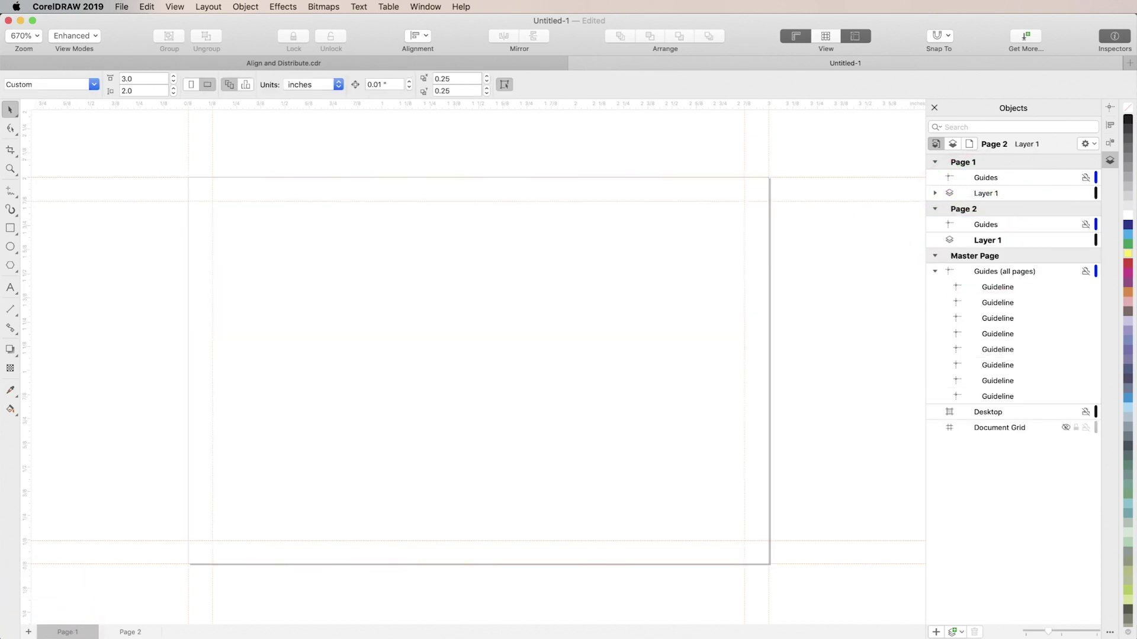
left_click(1031, 162)
Add a horizontal guideline at y 1.5 in from the Guidelines docker.
left_click(1110, 108)
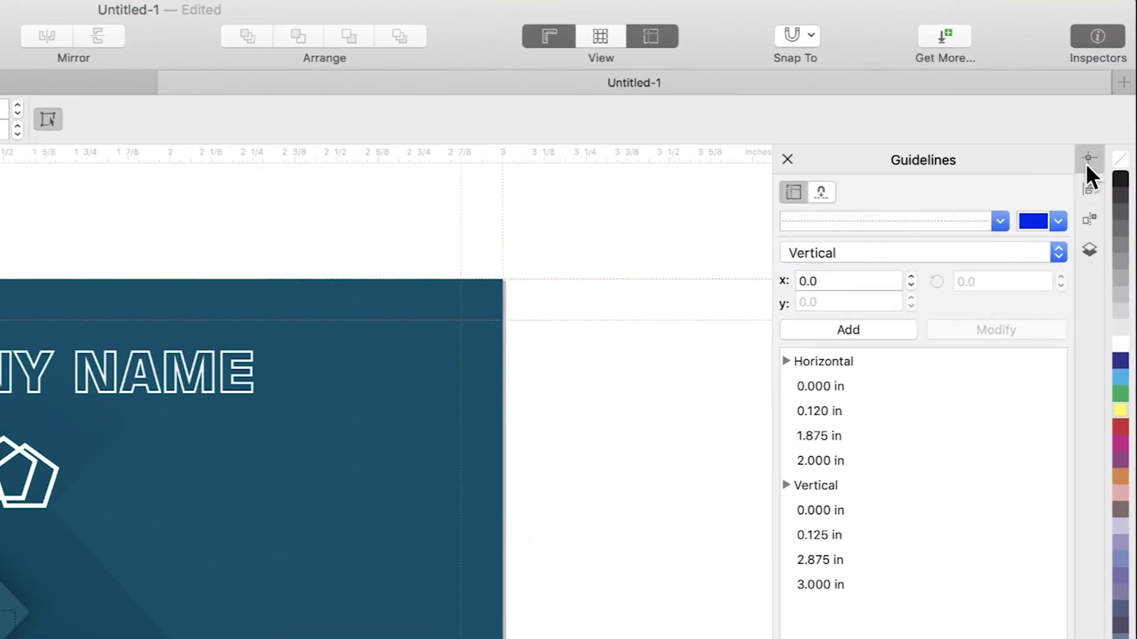
left_click(1056, 253)
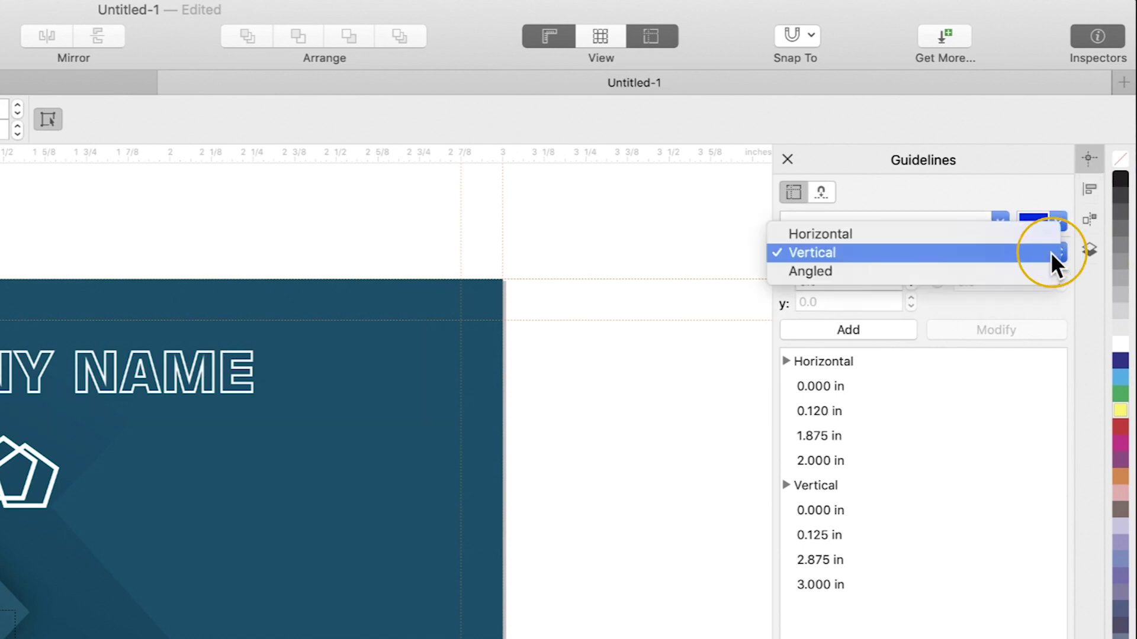
left_click(994, 237)
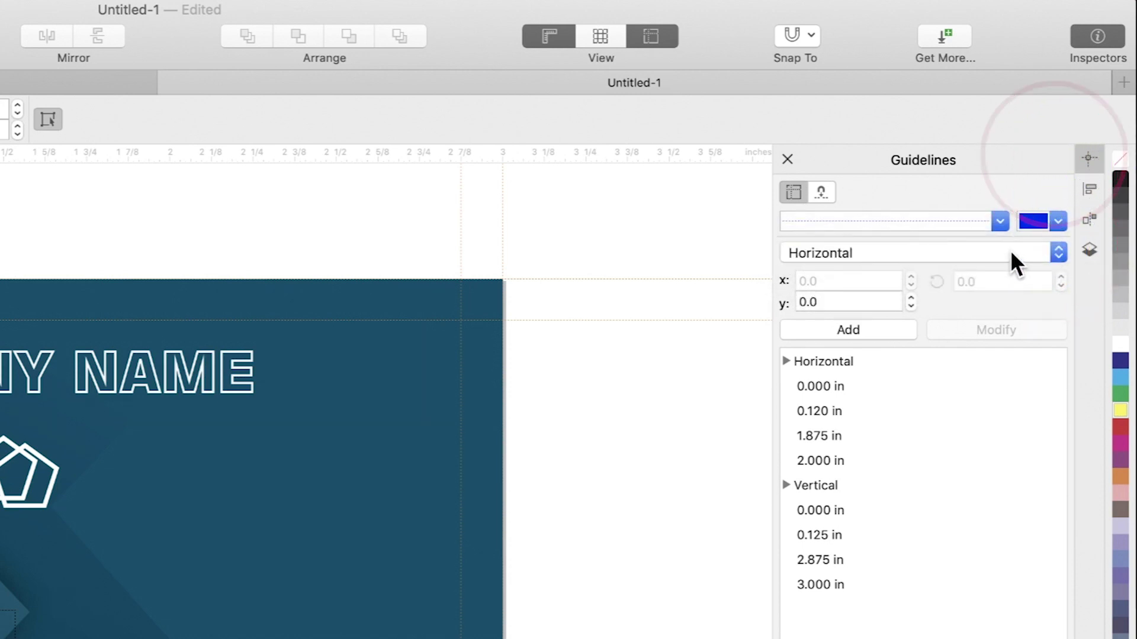
left_click(845, 305)
type("1.5")
left_click(858, 329)
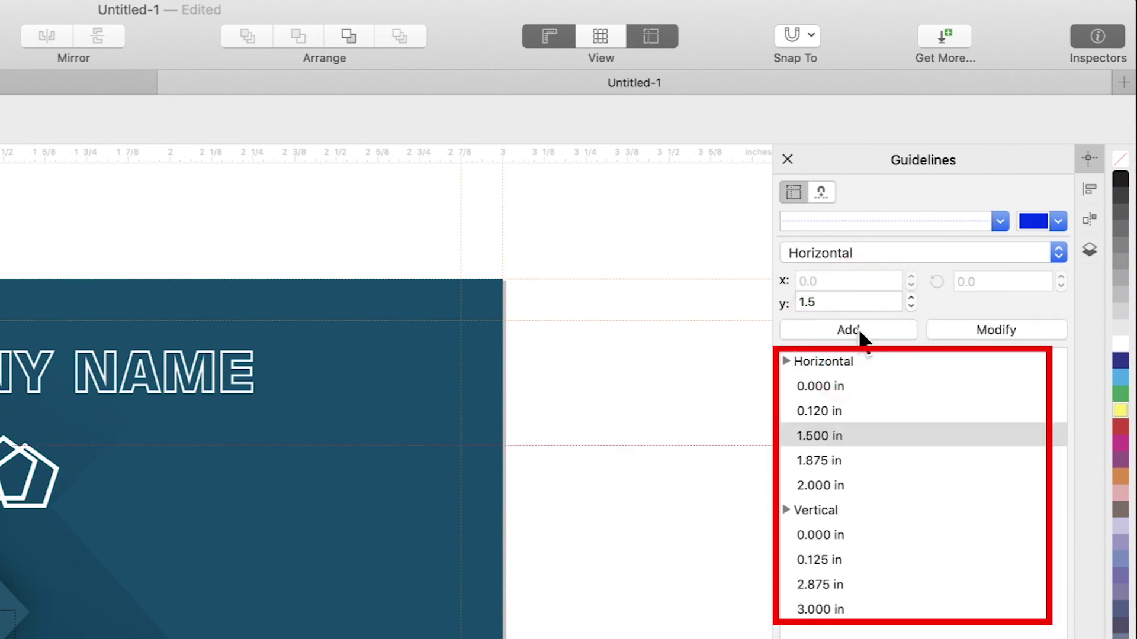
Move the 1.5 in guideline to 1.65 in and give it a dashed line style.
left_click(853, 434)
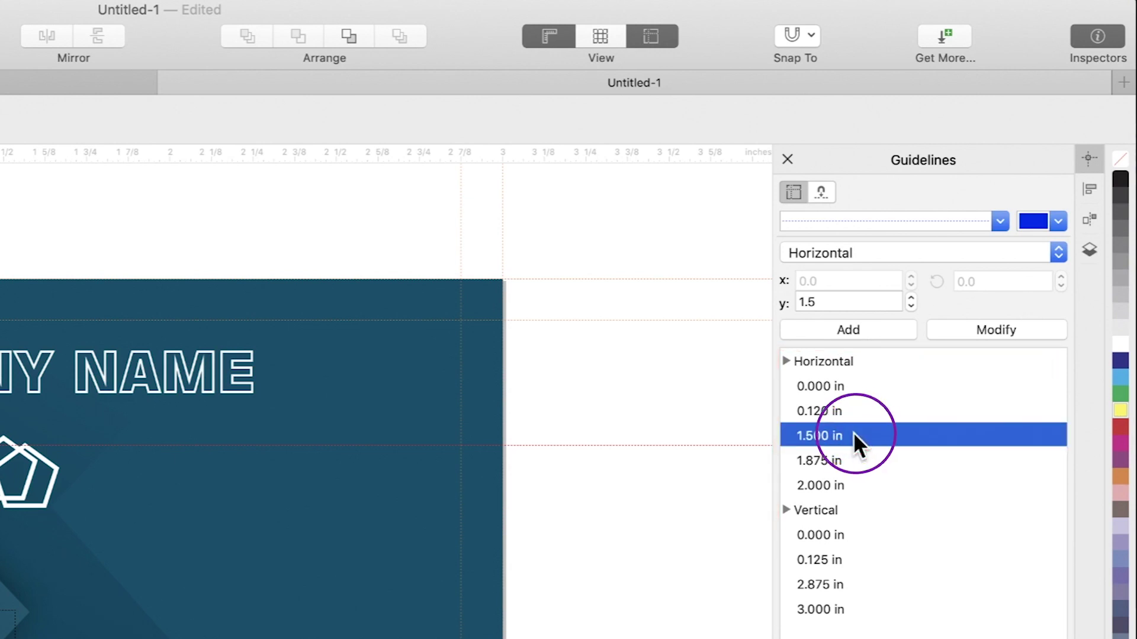
left_click(818, 303)
key("BackSpace")
type("65")
left_click(995, 329)
left_click(1000, 221)
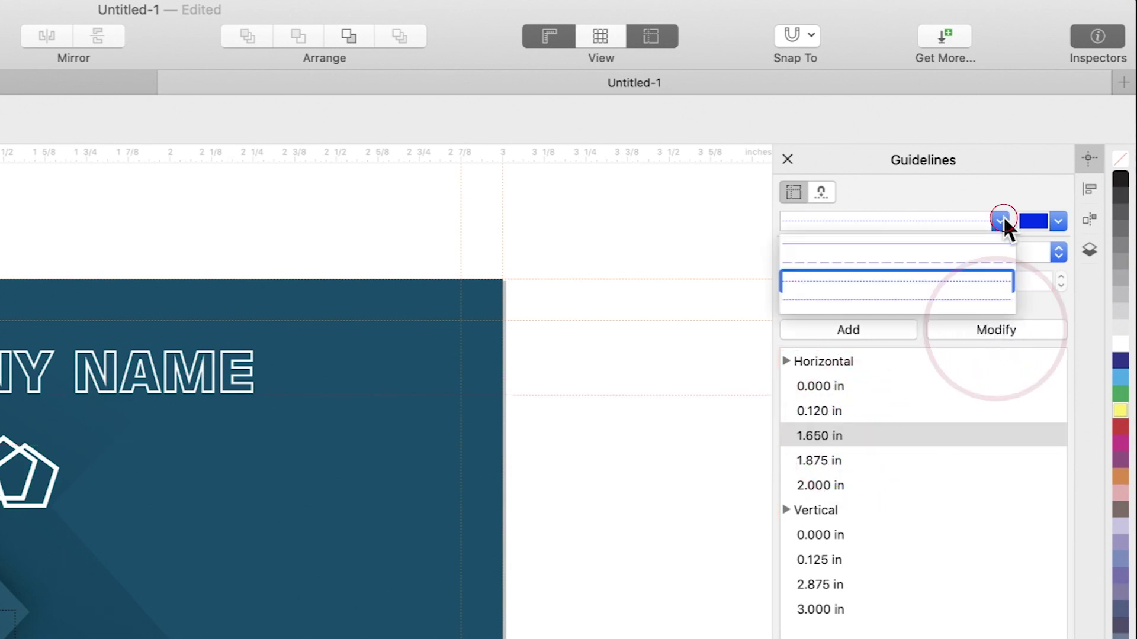
left_click(974, 258)
left_click(1058, 220)
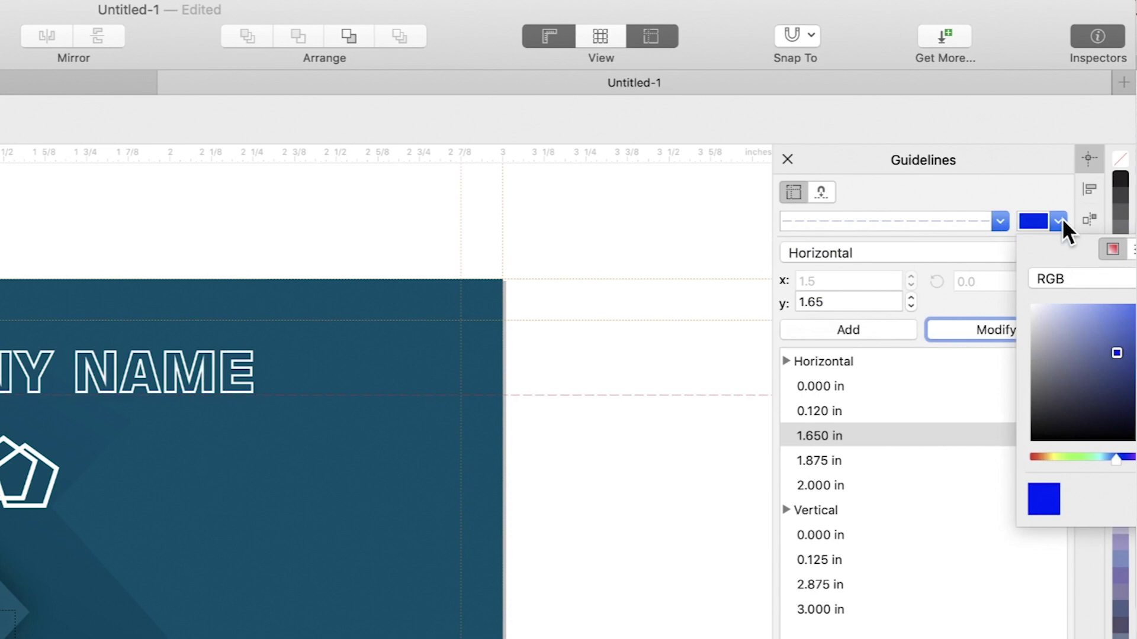
left_click(1060, 221)
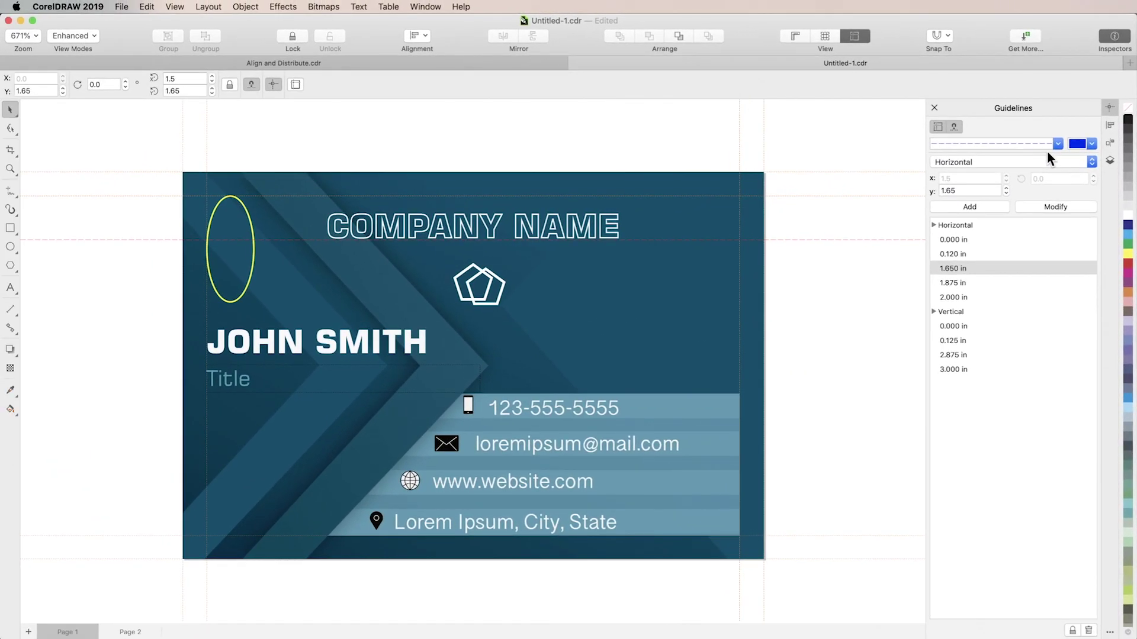
Lock the 1.650 in guideline, then delete it.
left_click(1072, 631)
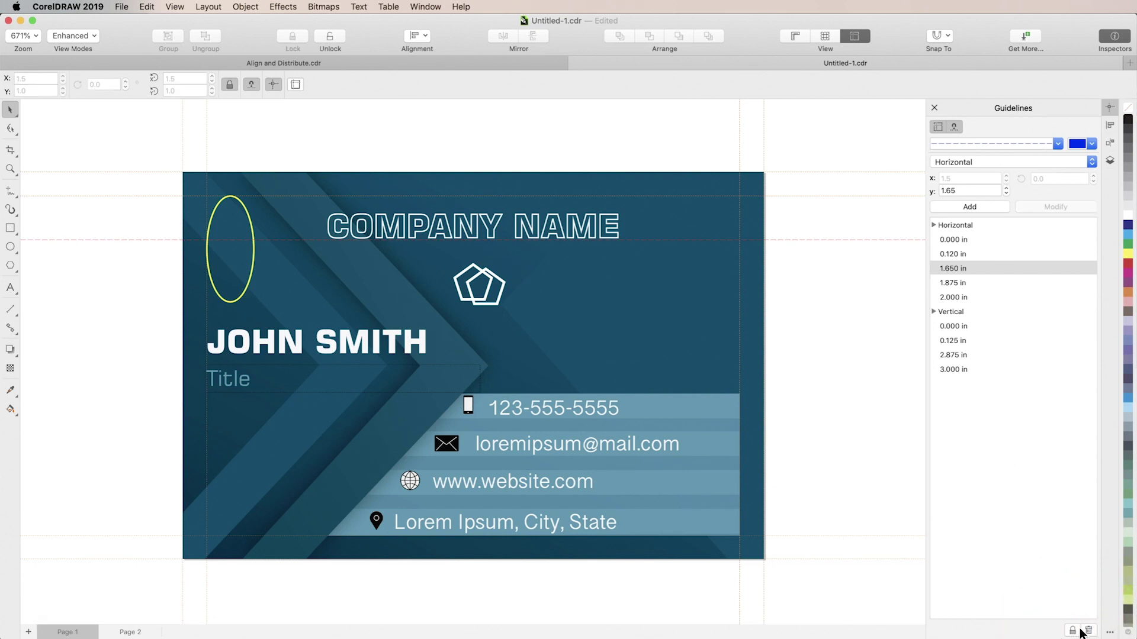
left_click(1088, 631)
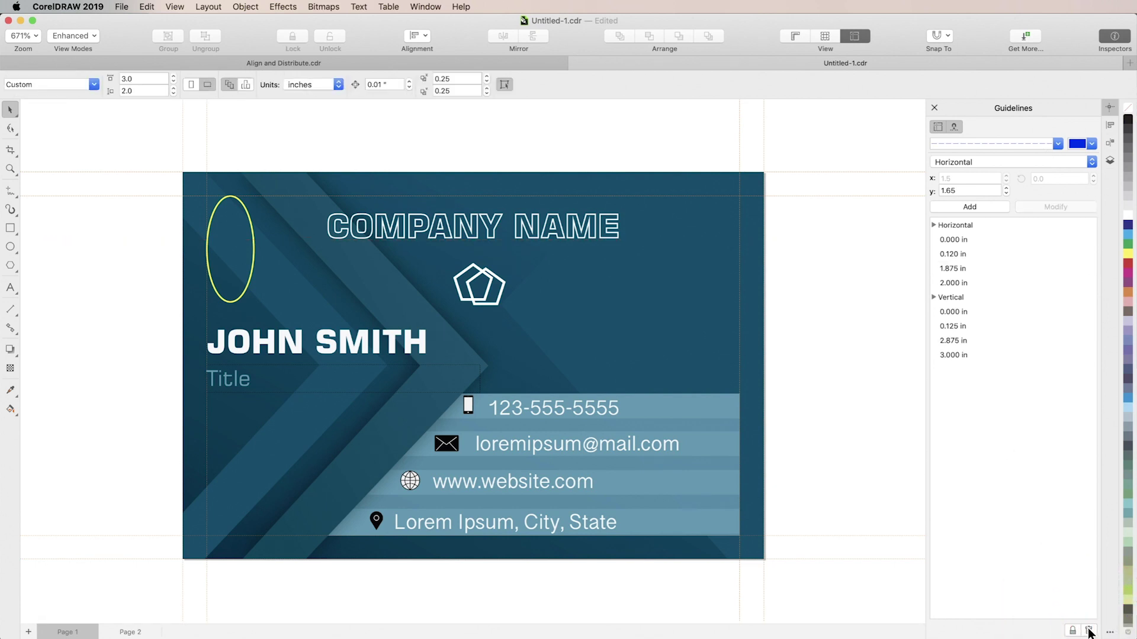
left_click(937, 129)
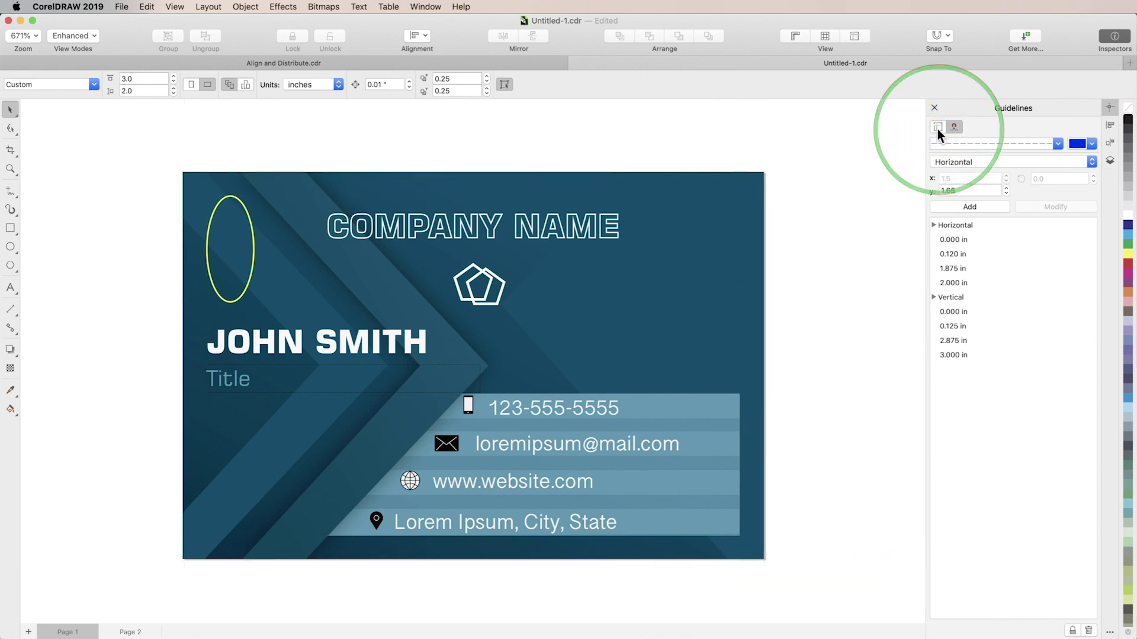
left_click(956, 128)
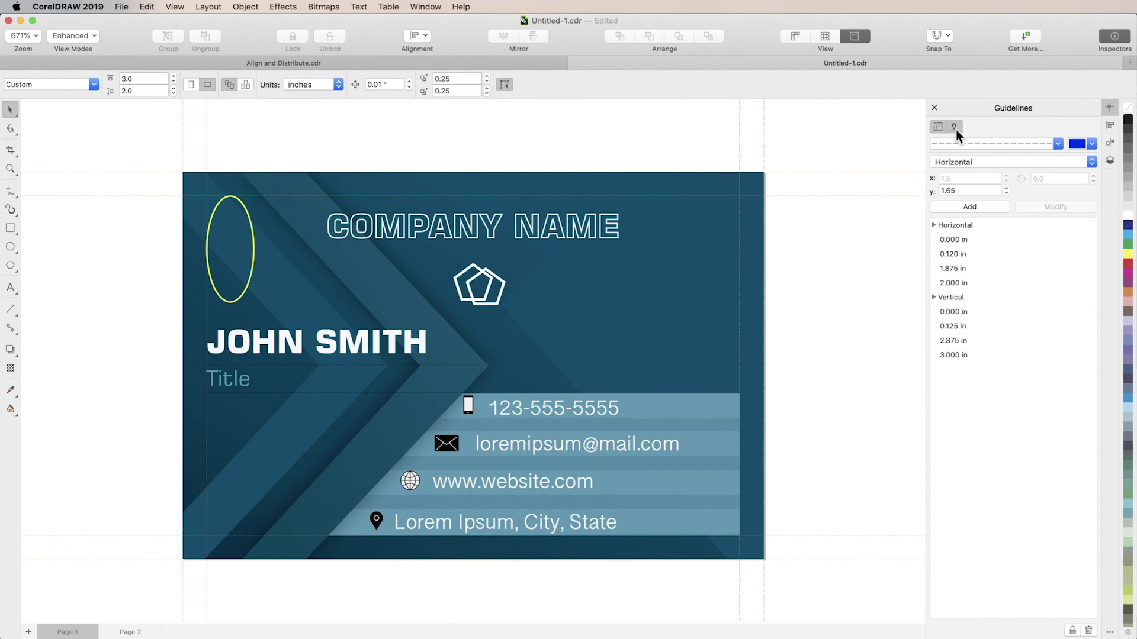
left_click(184, 6)
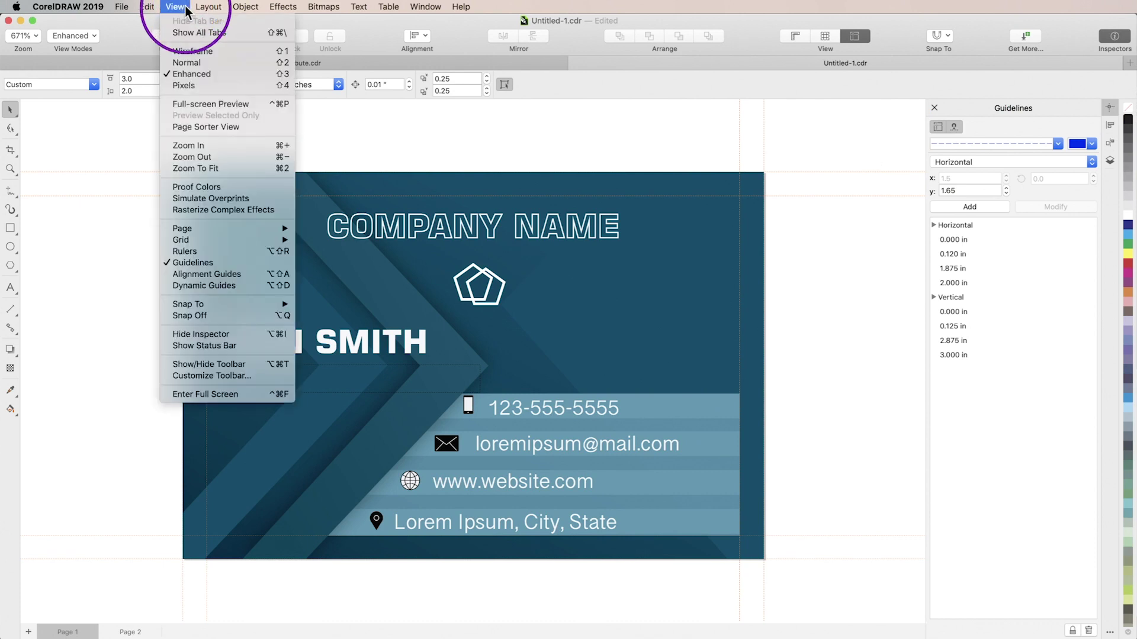
Show the rulers, add a guideline at about 1.659 in and rotate it to 46.5°.
left_click(229, 254)
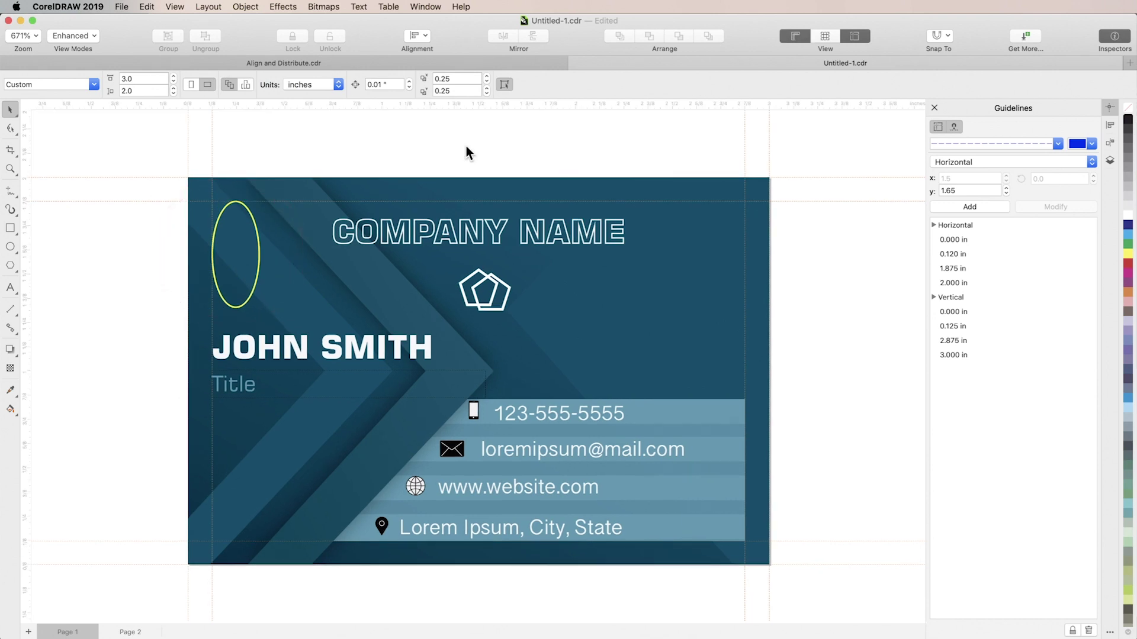
left_click_drag(547, 106, 567, 218)
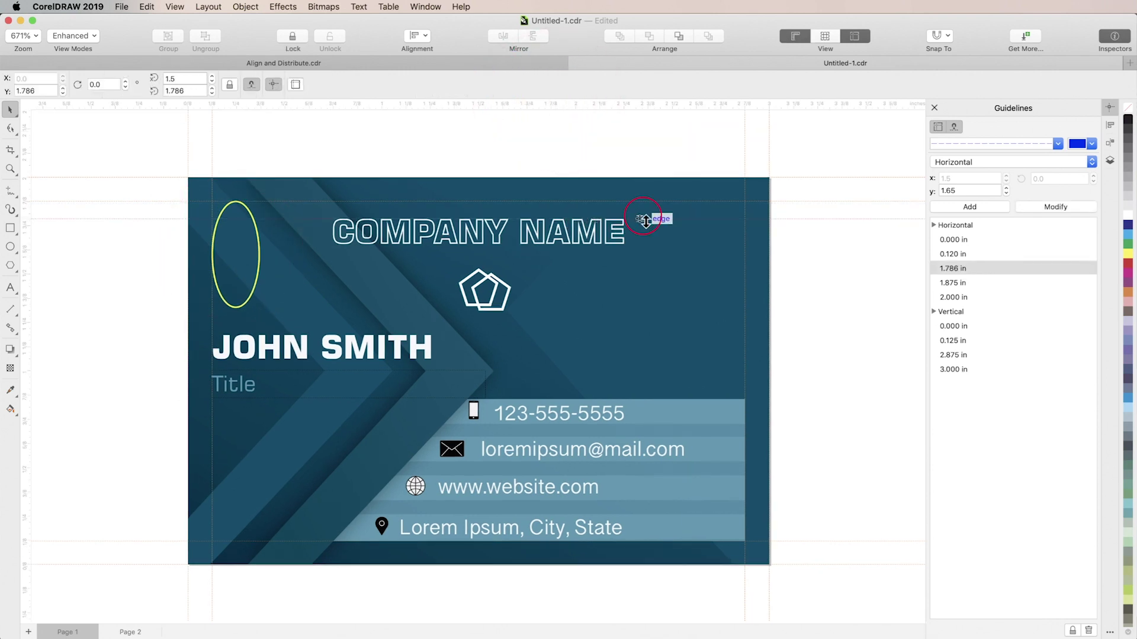
left_click_drag(644, 219, 645, 242)
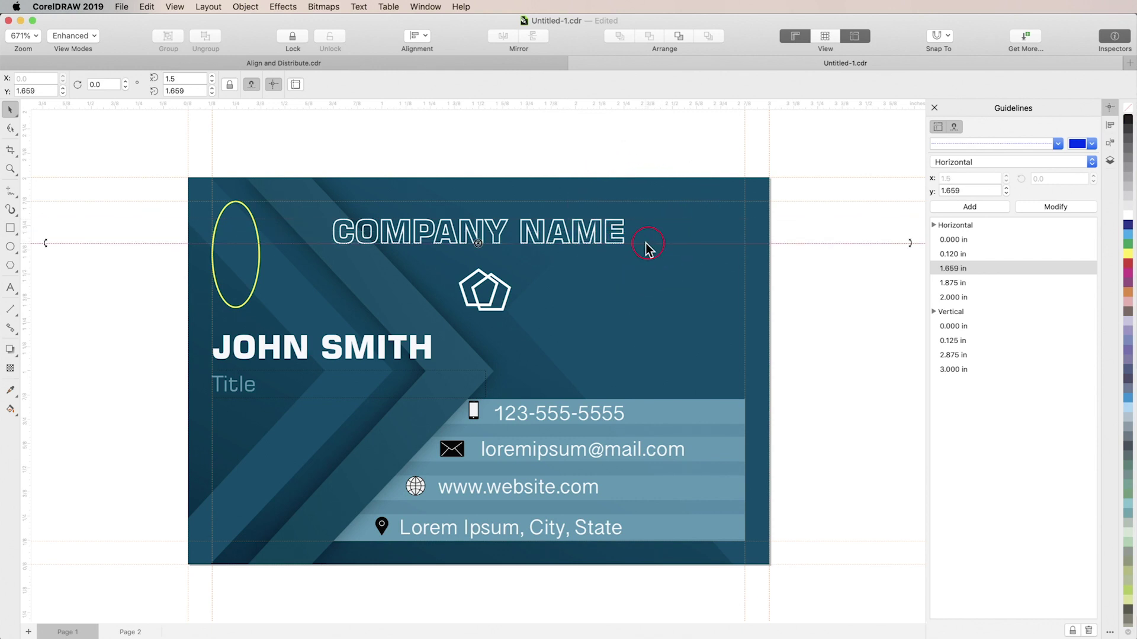
left_click(645, 243)
mouse_move(911, 244)
left_mouse_down()
mouse_move(833, 173)
mouse_move(672, 175)
left_mouse_up()
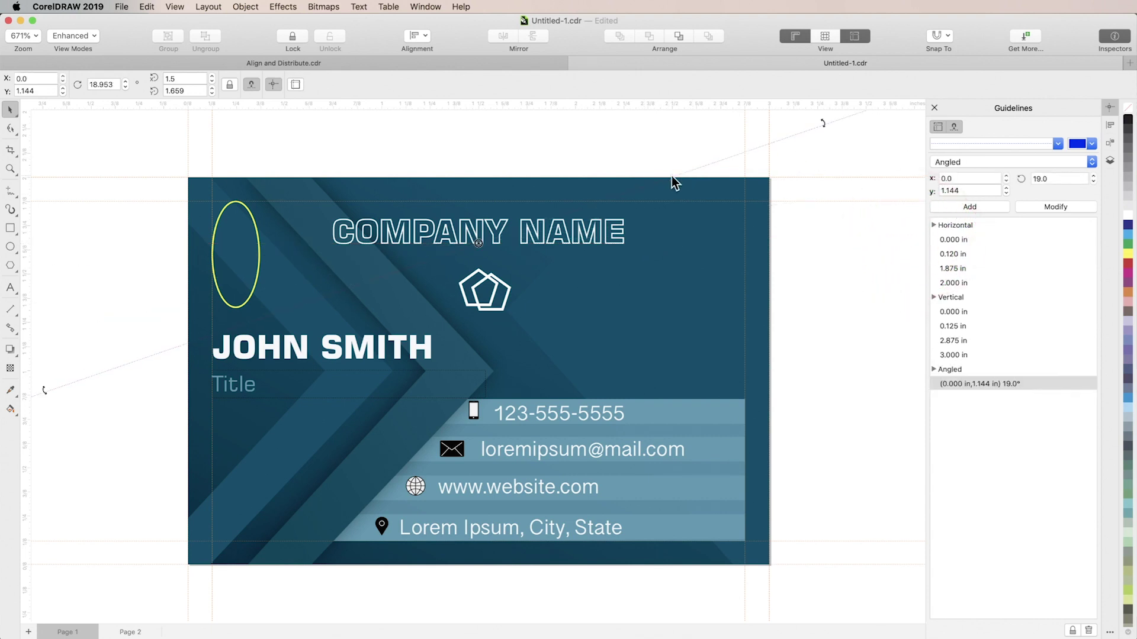
left_click_drag(892, 201, 329, 200)
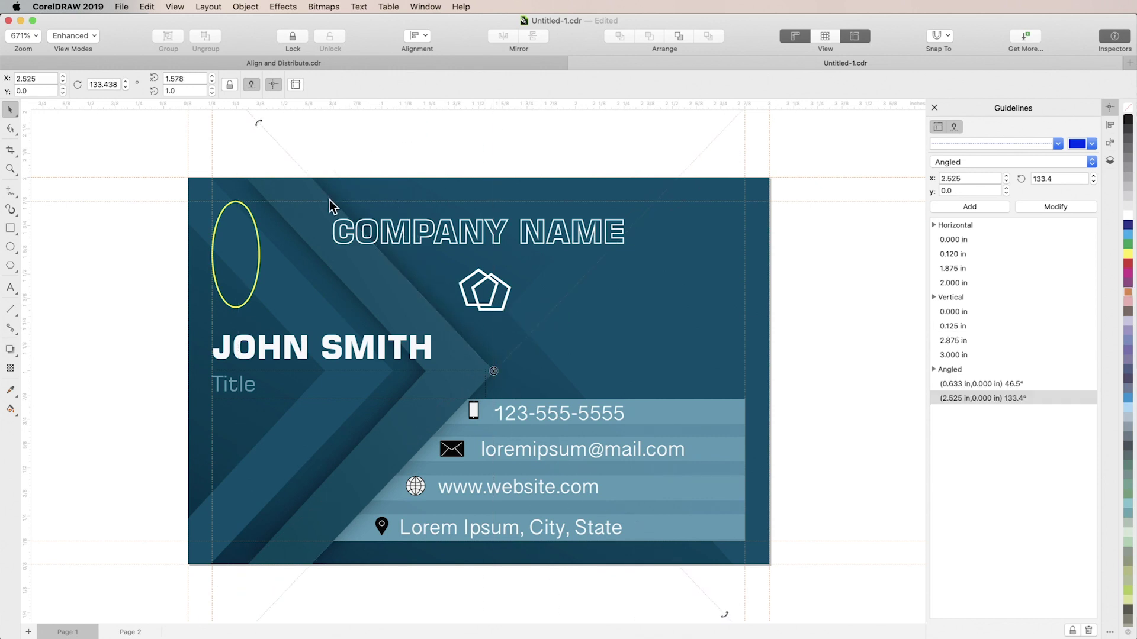
Trace a closed arrow outline along the guidelines with the 2-Point Line tool.
left_click(10, 192)
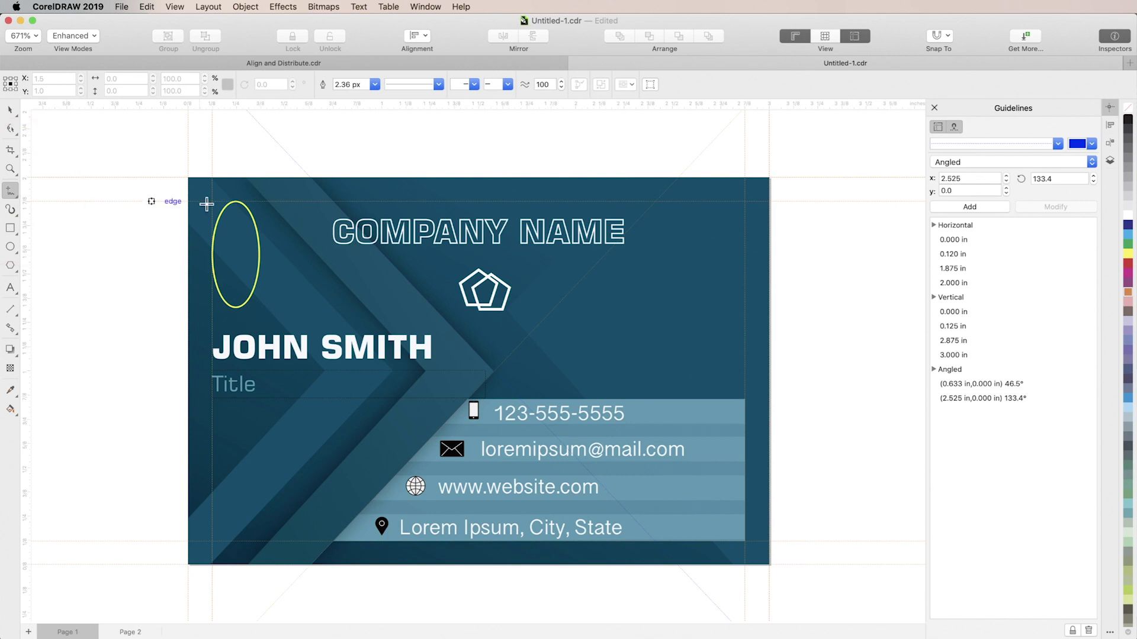
left_click_drag(207, 201, 338, 201)
left_click(497, 371)
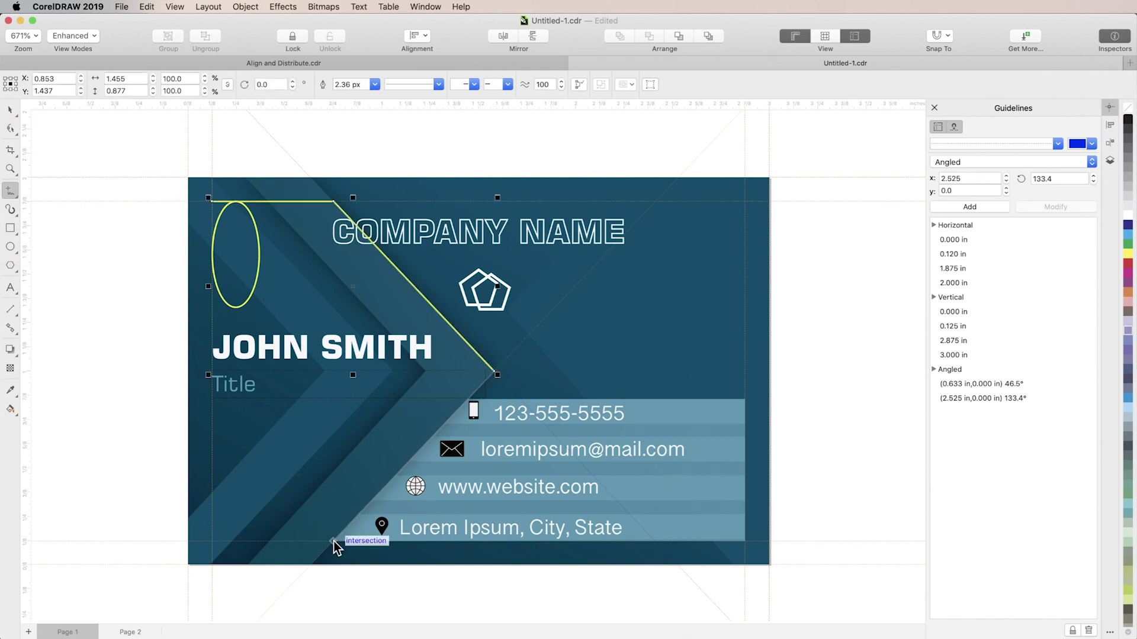
left_click(334, 541)
left_click(208, 541)
left_click(208, 202)
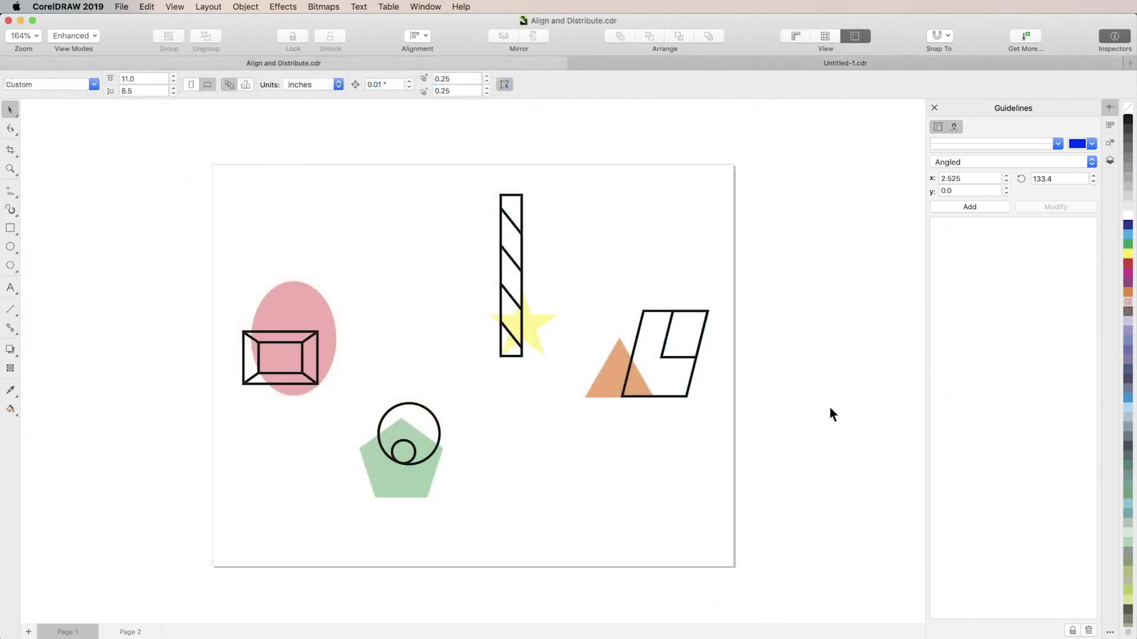
Select all the shapes and align them by vertical centres, then by top edges.
left_click(1110, 126)
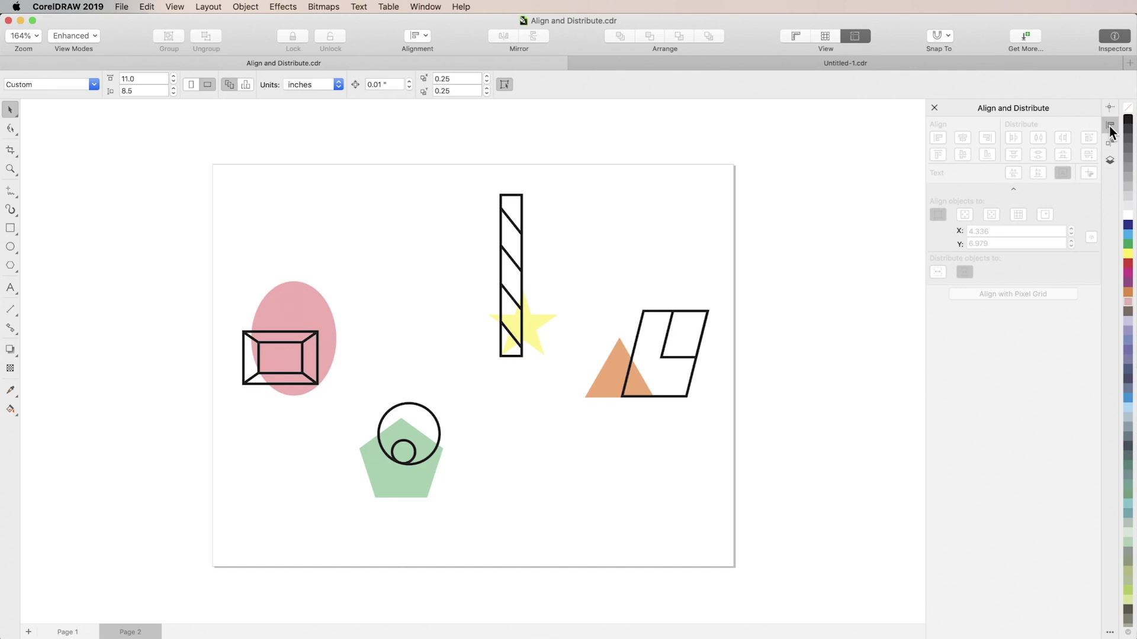
left_click_drag(180, 153, 819, 582)
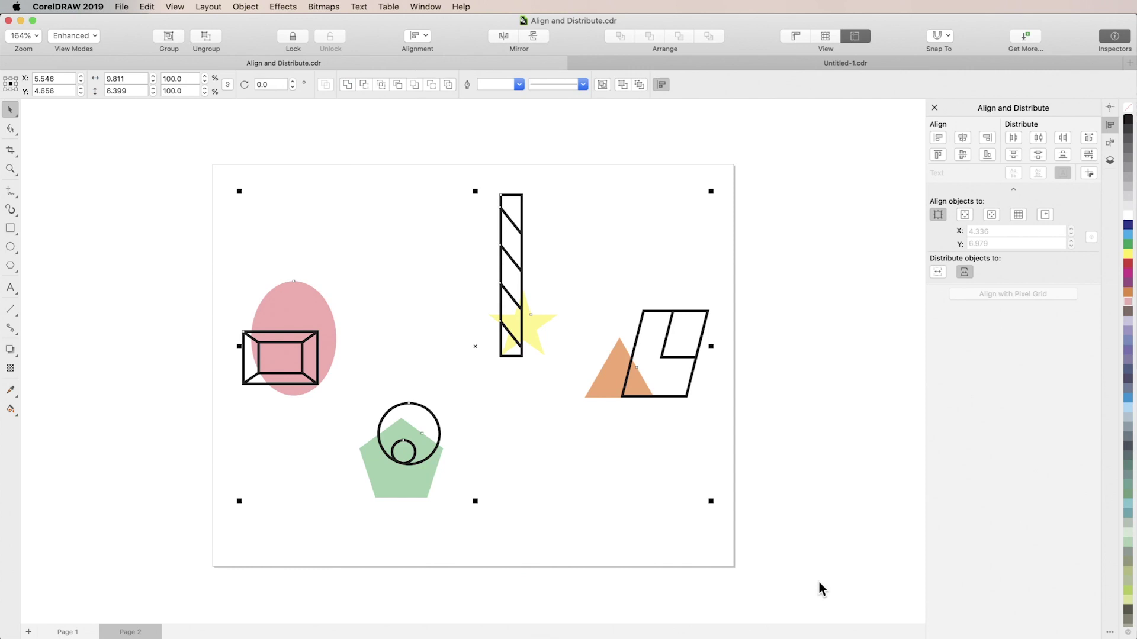
left_click(962, 154)
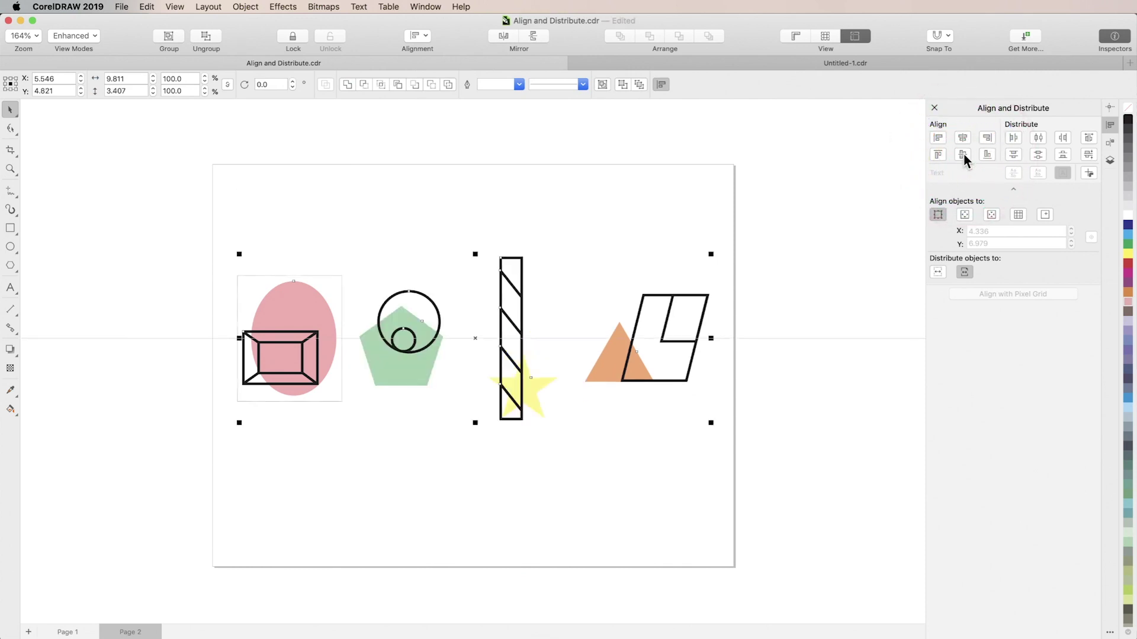
left_click(939, 154)
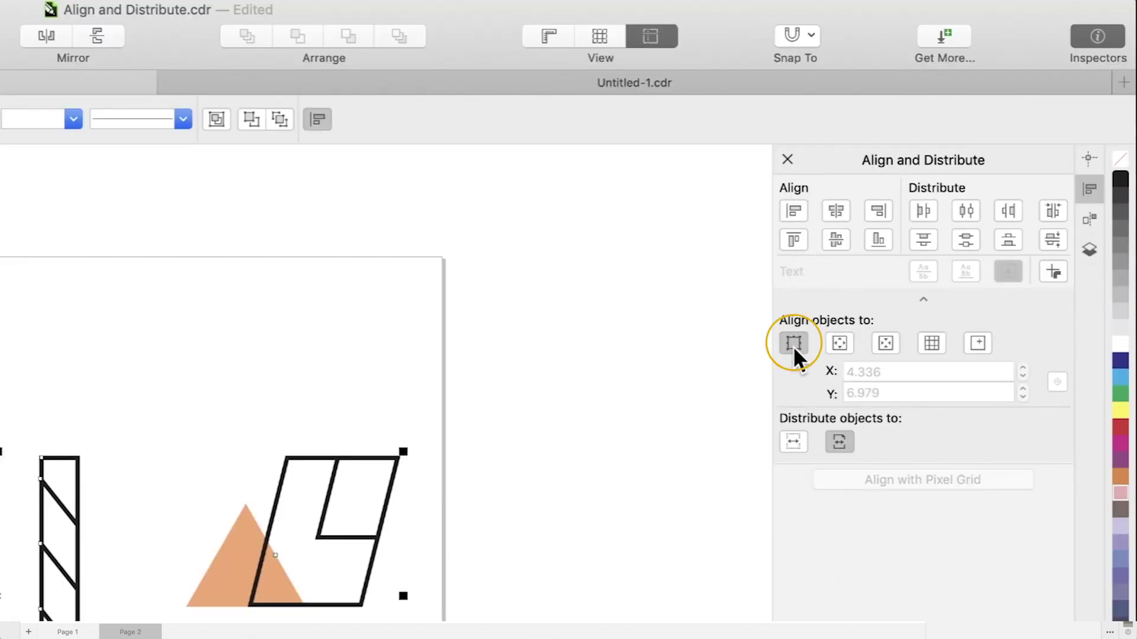
Align the shapes' tops to a specified point picked on the page at X 3.789, Y 7.961.
left_click(841, 345)
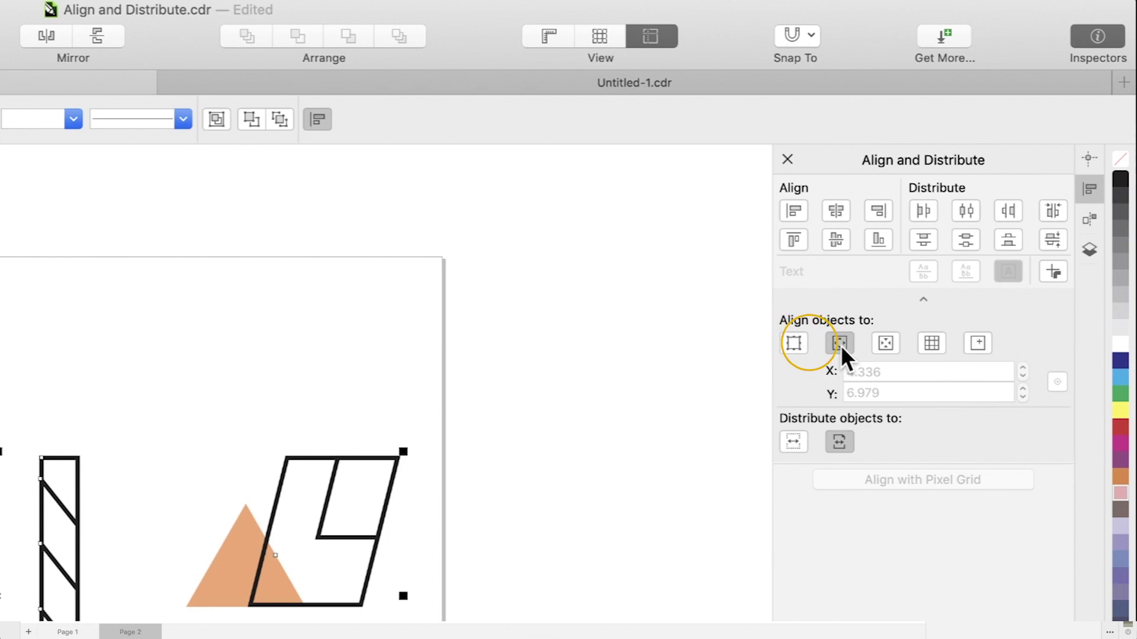
left_click(886, 343)
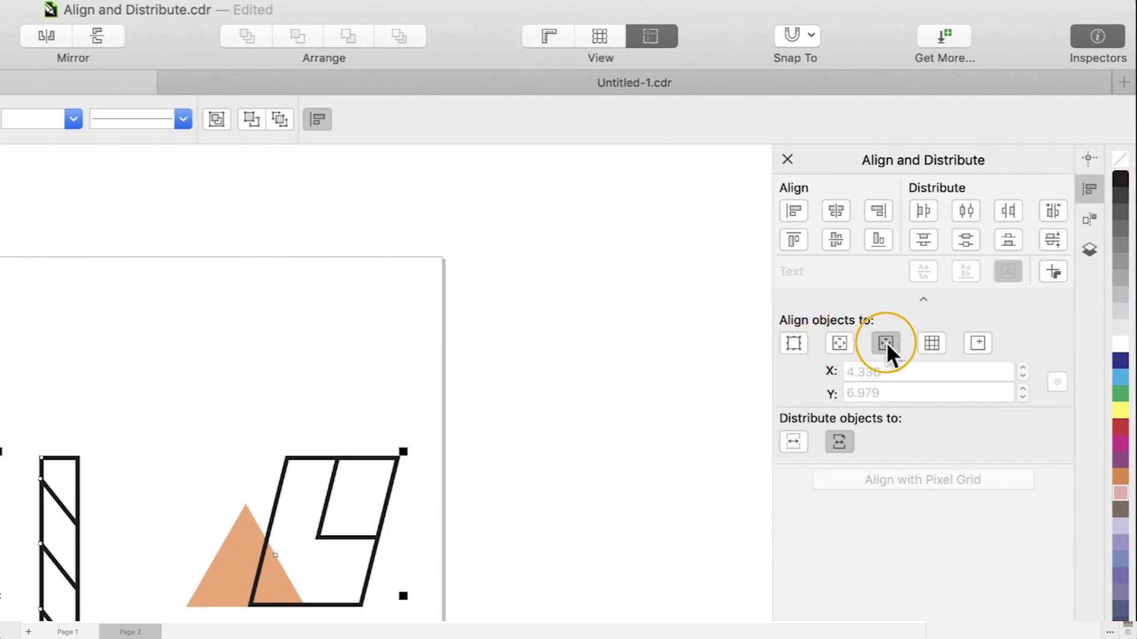
left_click(930, 343)
left_click(978, 343)
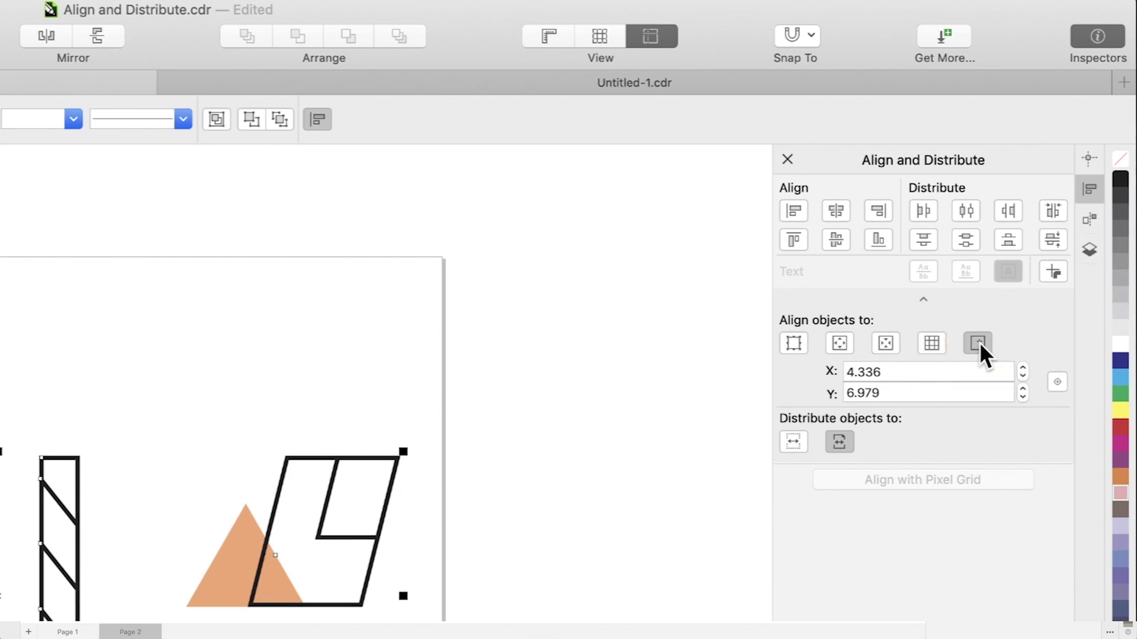
left_click(1058, 382)
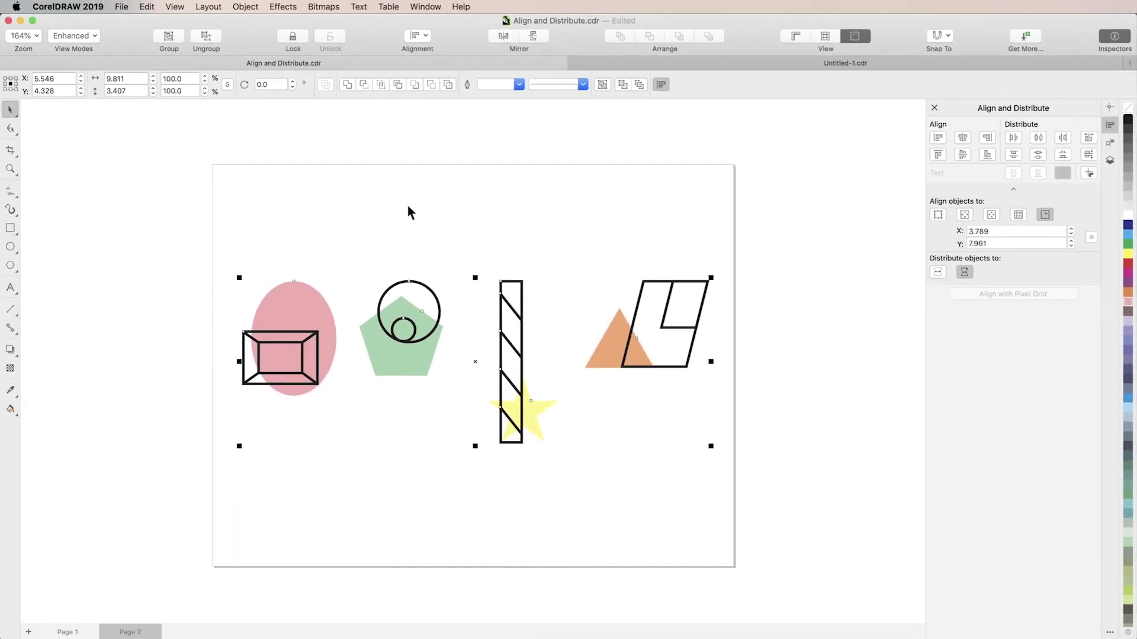
left_click(403, 201)
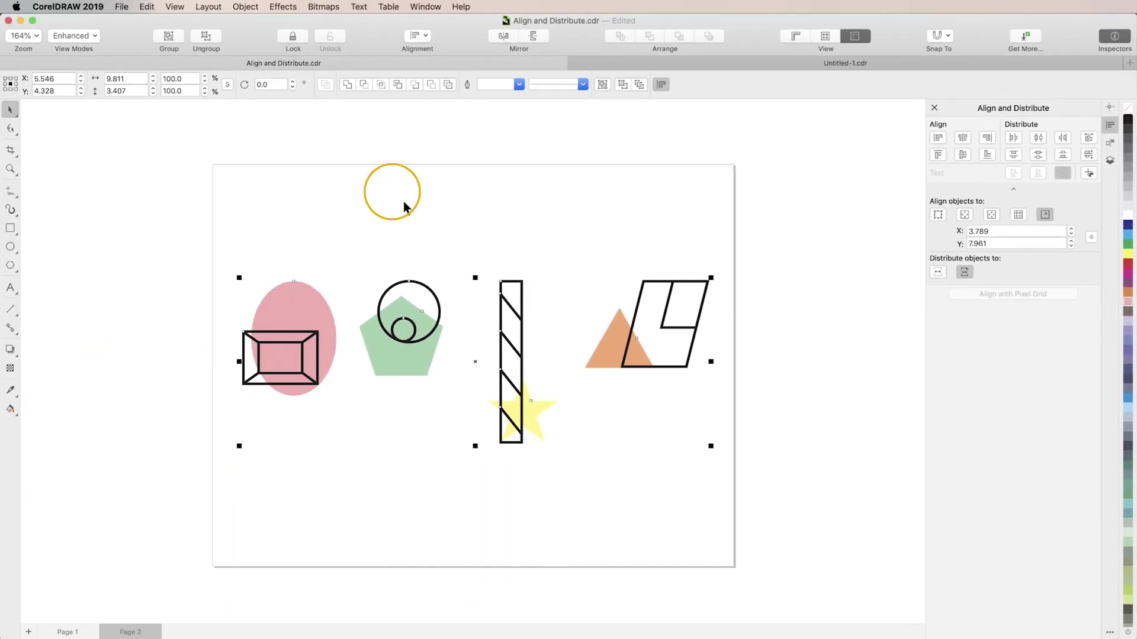
left_click(937, 155)
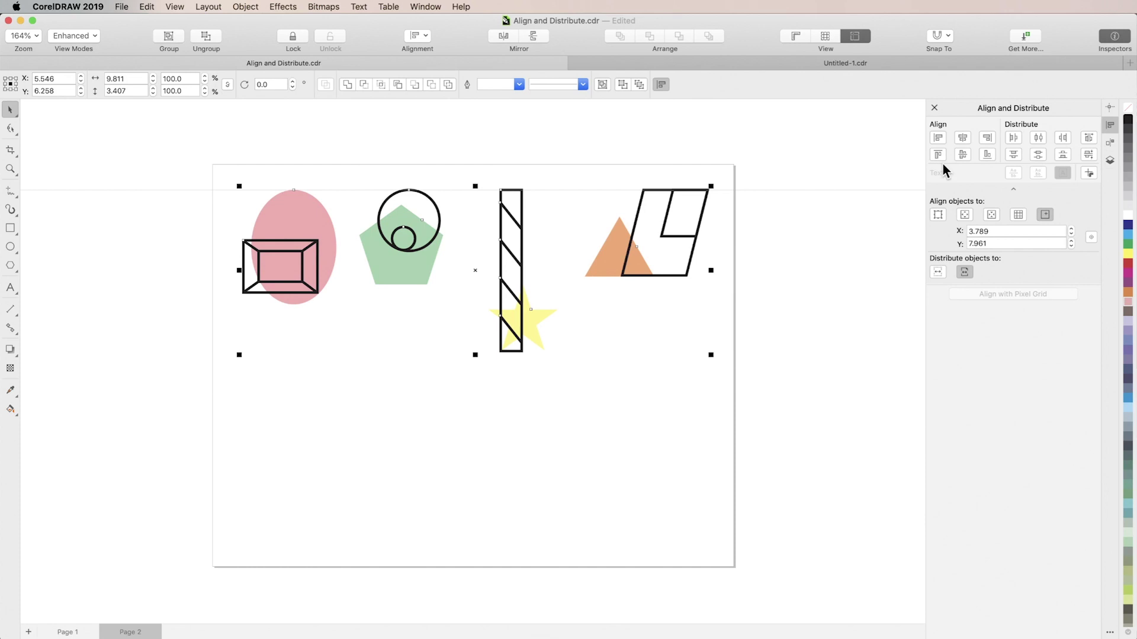
Distribute the shape centres horizontally relative to the selection's extent, then view Live Guides settings.
left_click(1039, 139)
left_click(1088, 139)
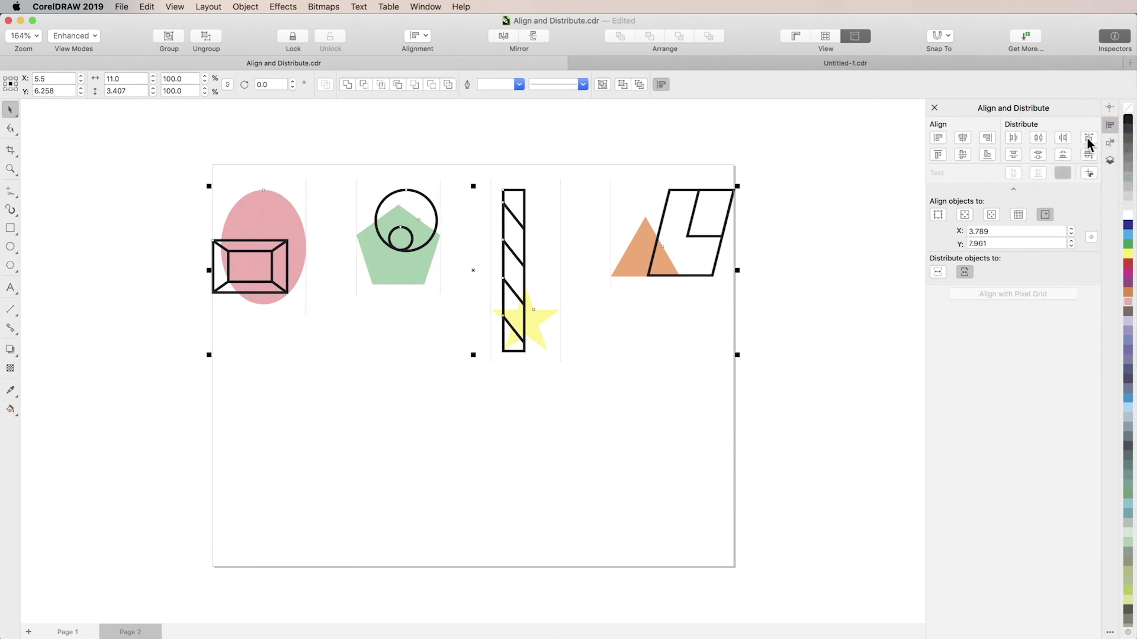
left_click(963, 274)
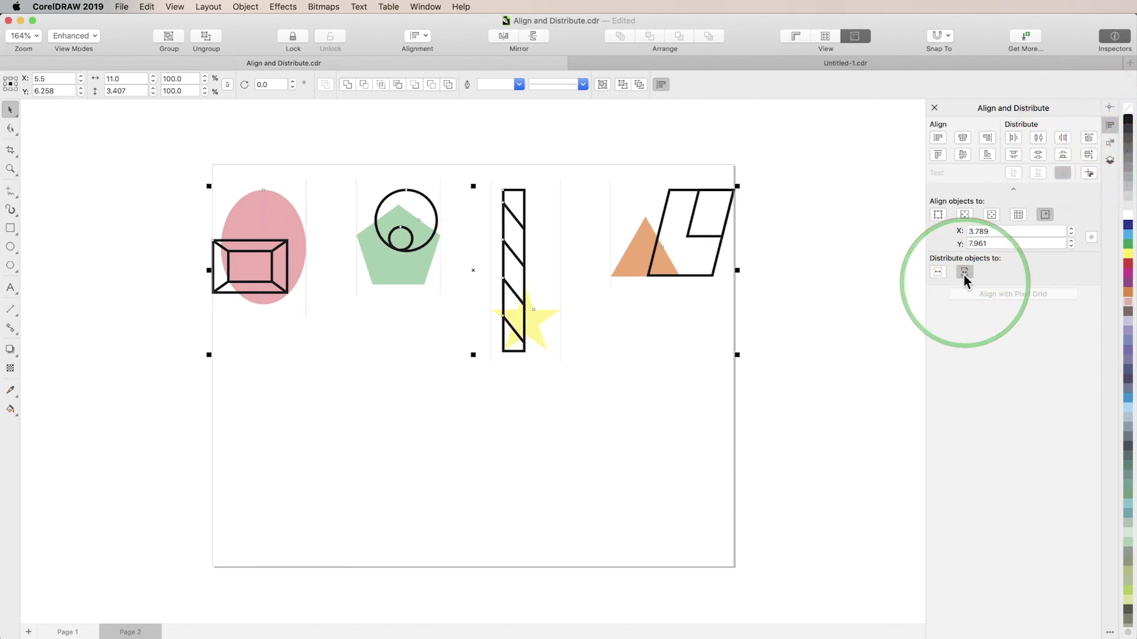
left_click(937, 272)
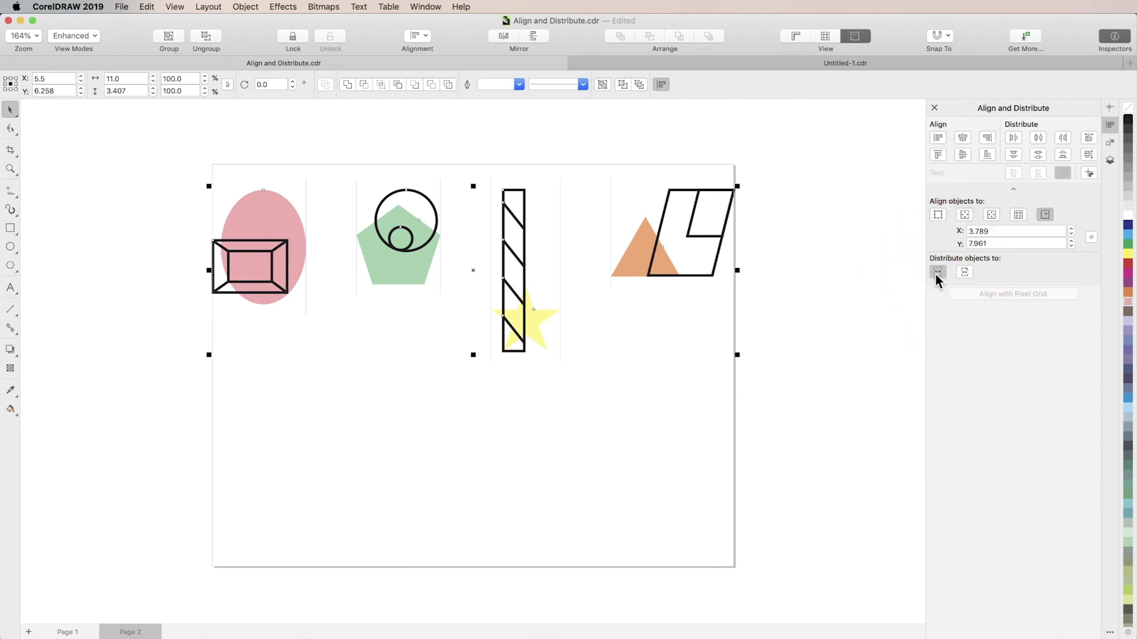
left_click(1110, 143)
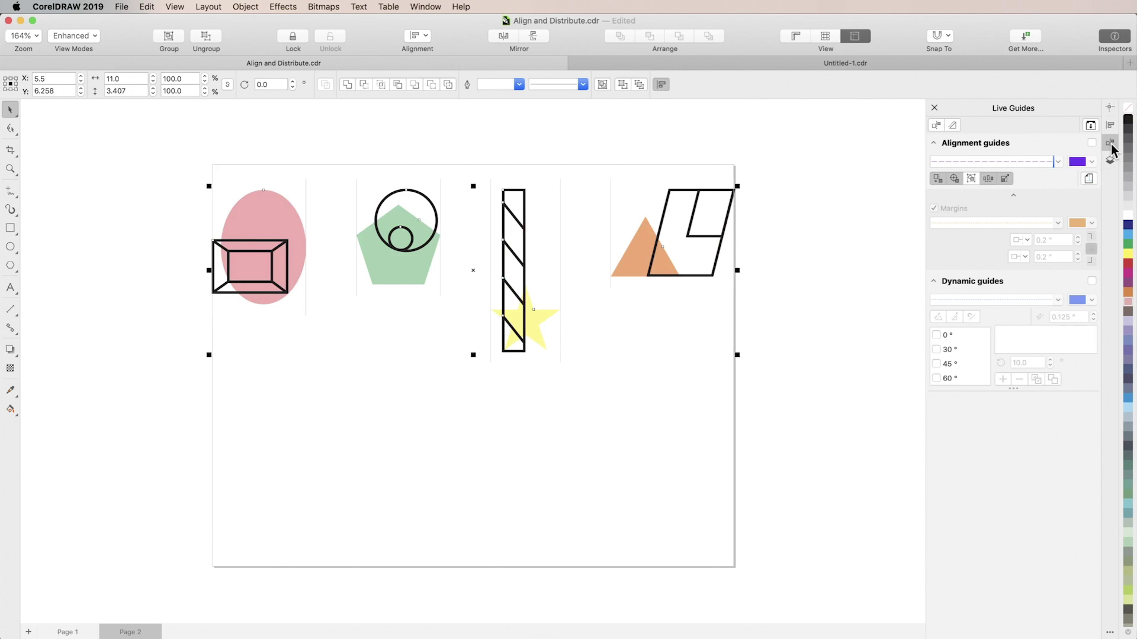
Turn on alignment guides, then draw a rectangle below the striped bar and slide it along a guide.
key("F6")
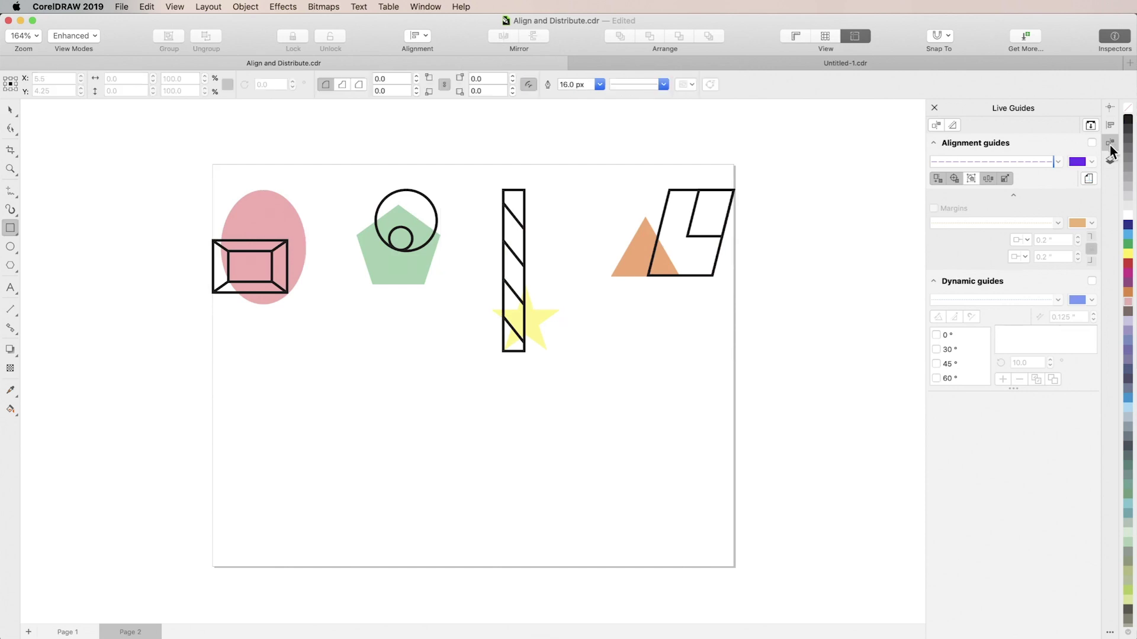
left_click(1091, 143)
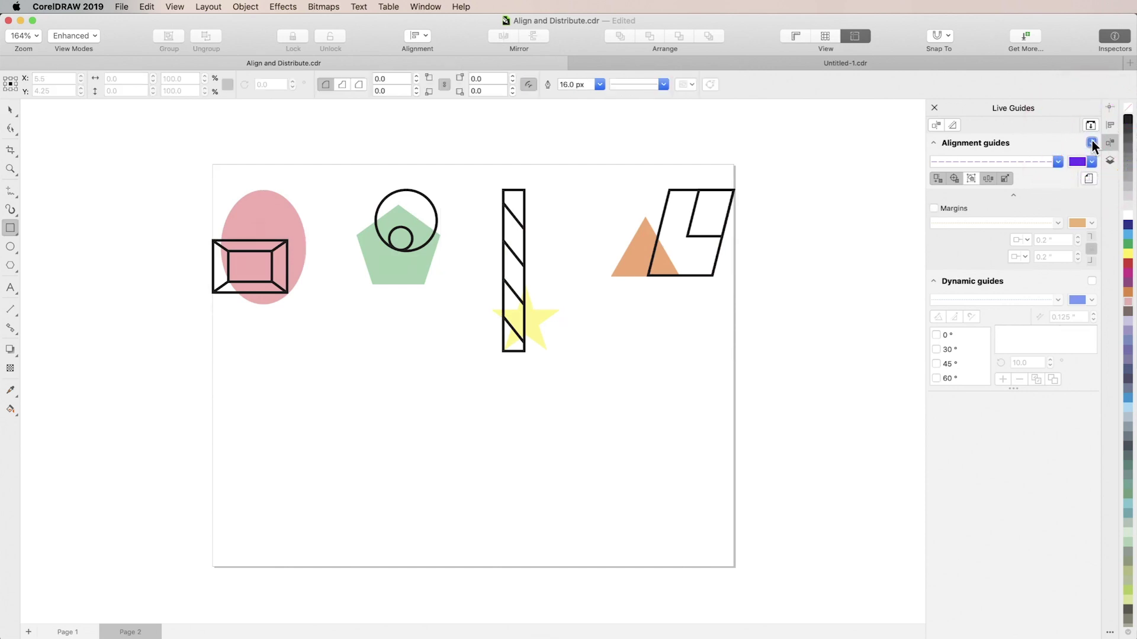
mouse_move(356, 389)
left_mouse_down()
mouse_move(394, 396)
mouse_move(441, 446)
left_mouse_up()
key("space")
left_click_drag(417, 389, 544, 384)
Add a second rectangle rotated 329° and scaled 194% over the pink ellipse, and enable guide margins.
key("F6")
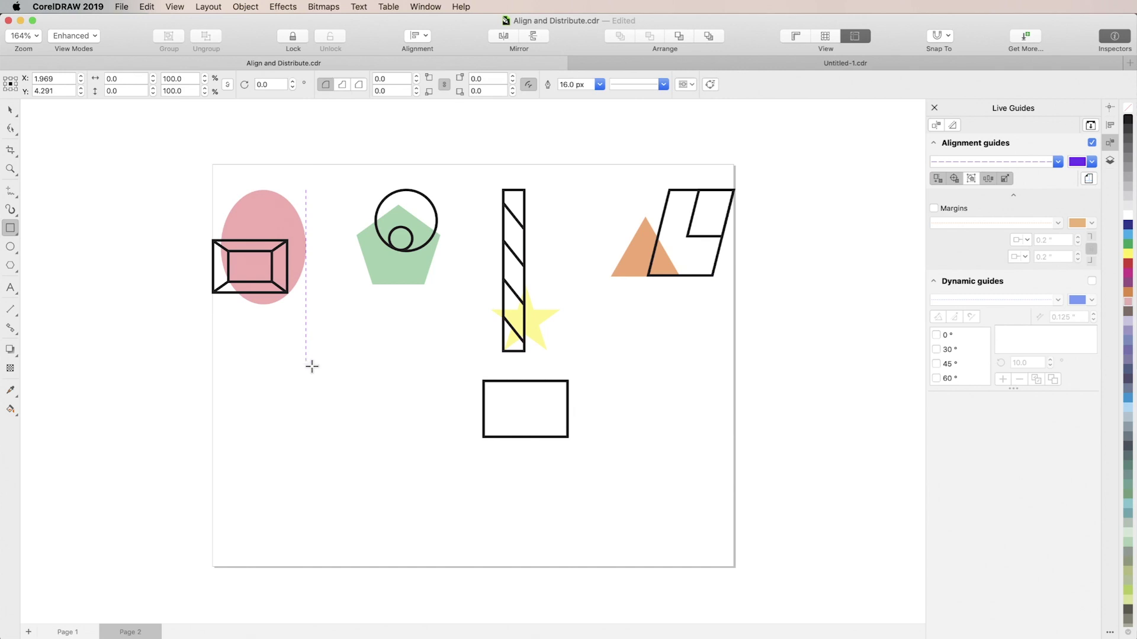
left_click_drag(306, 364, 357, 393)
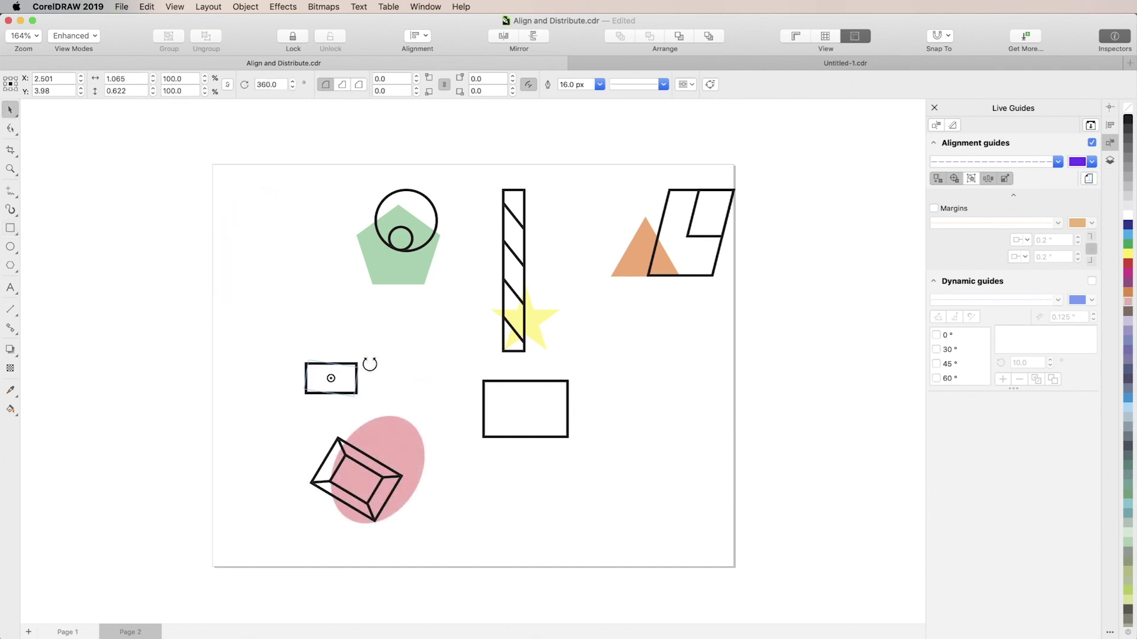
left_click_drag(370, 364, 381, 379)
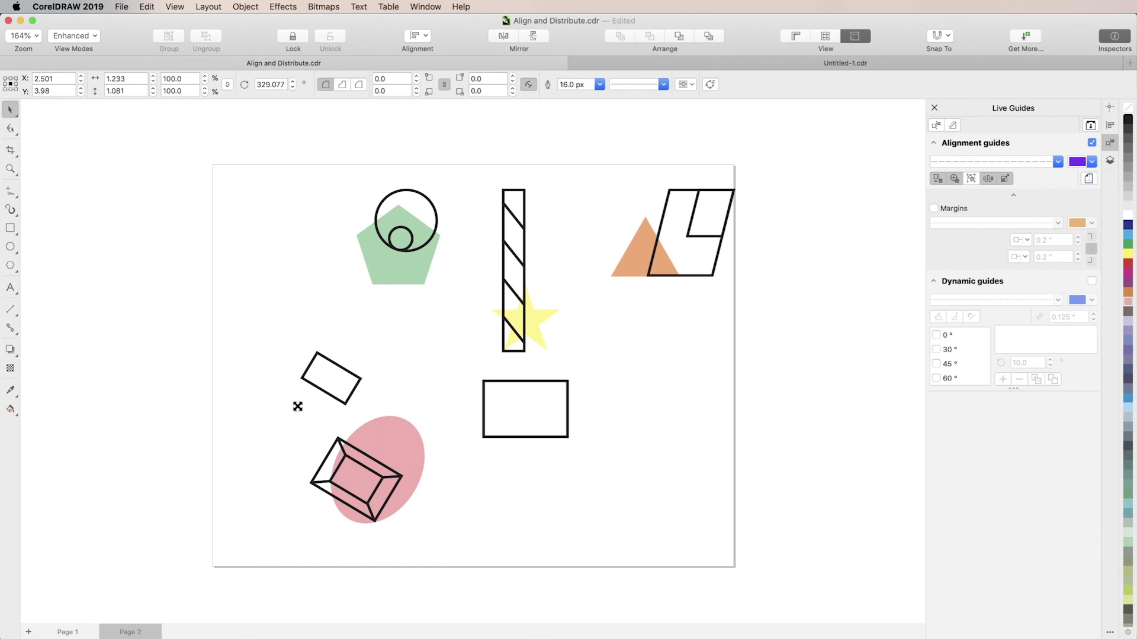
left_click_drag(298, 407, 271, 435)
left_click_drag(376, 397, 409, 484)
left_click(934, 208)
key("F6")
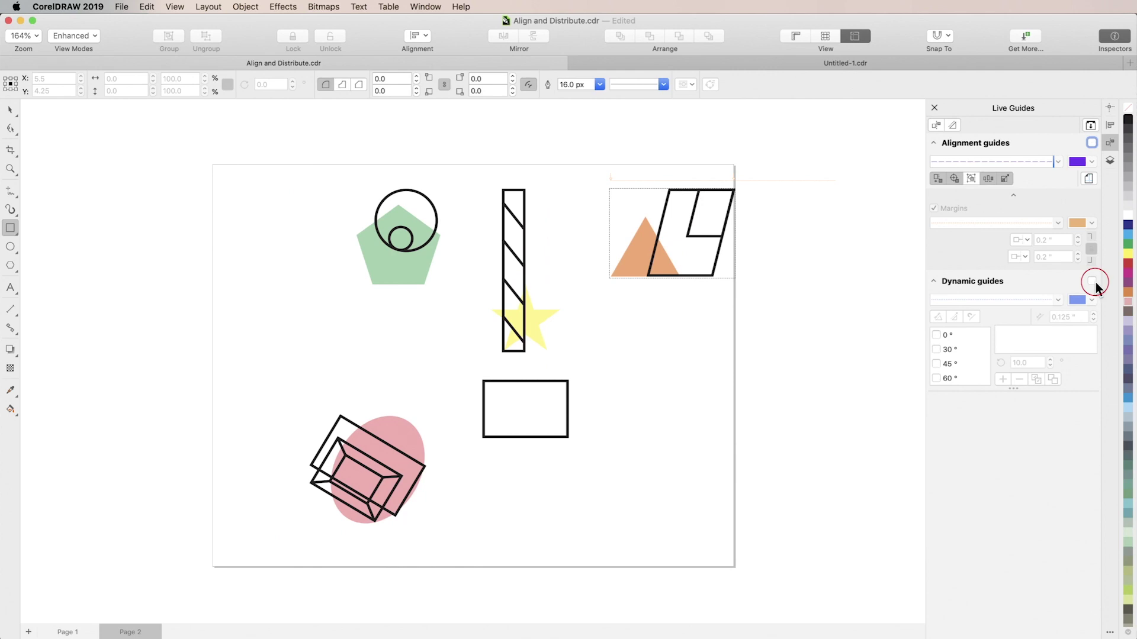
Switch from alignment to dynamic guides and draw a freehand line up-right from the rectangle's top-right corner.
left_click(1091, 282)
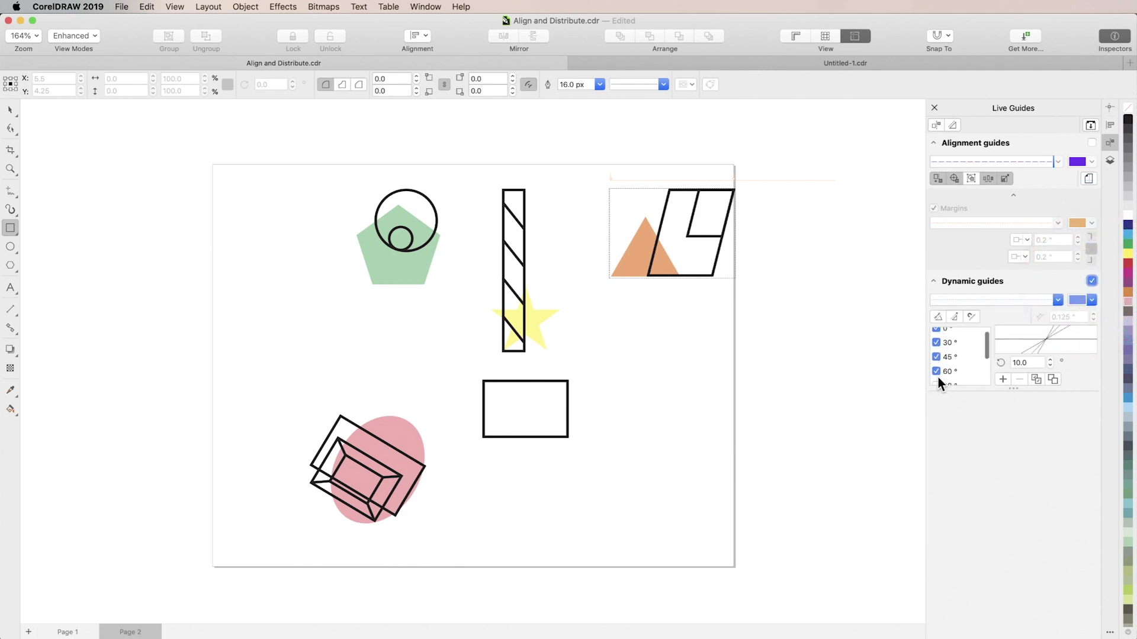
scroll(937, 377, "down", 1)
key("F5")
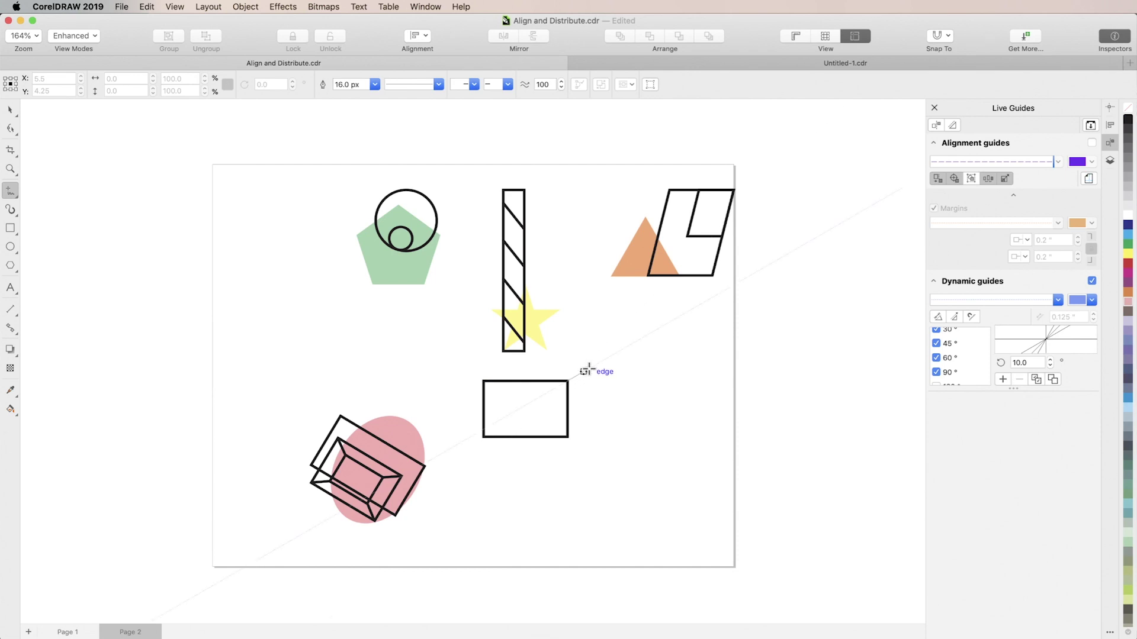
left_click(682, 314)
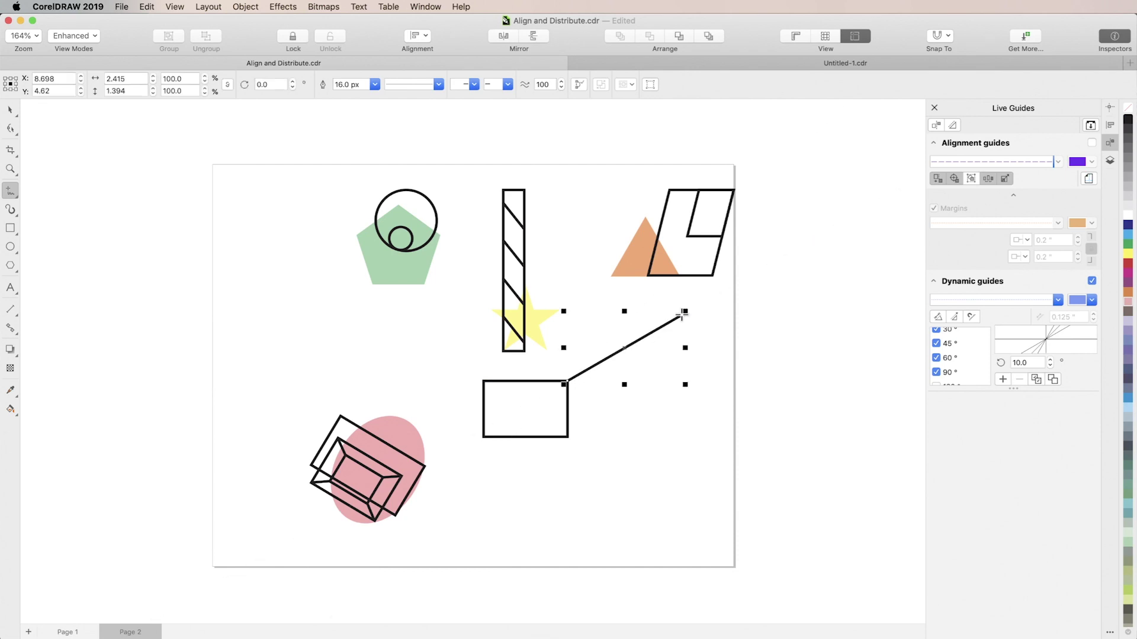
Replace the custom angle value with 50 and add 50° to the dynamic guides' angle list.
double_click(1026, 362)
key("BackSpace")
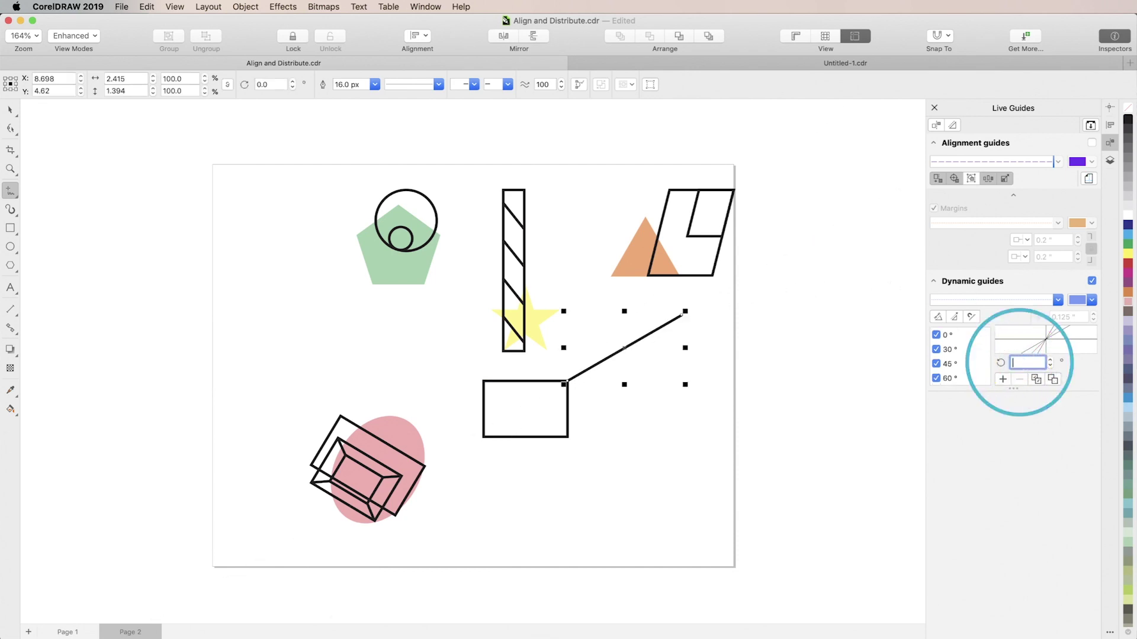
type("50")
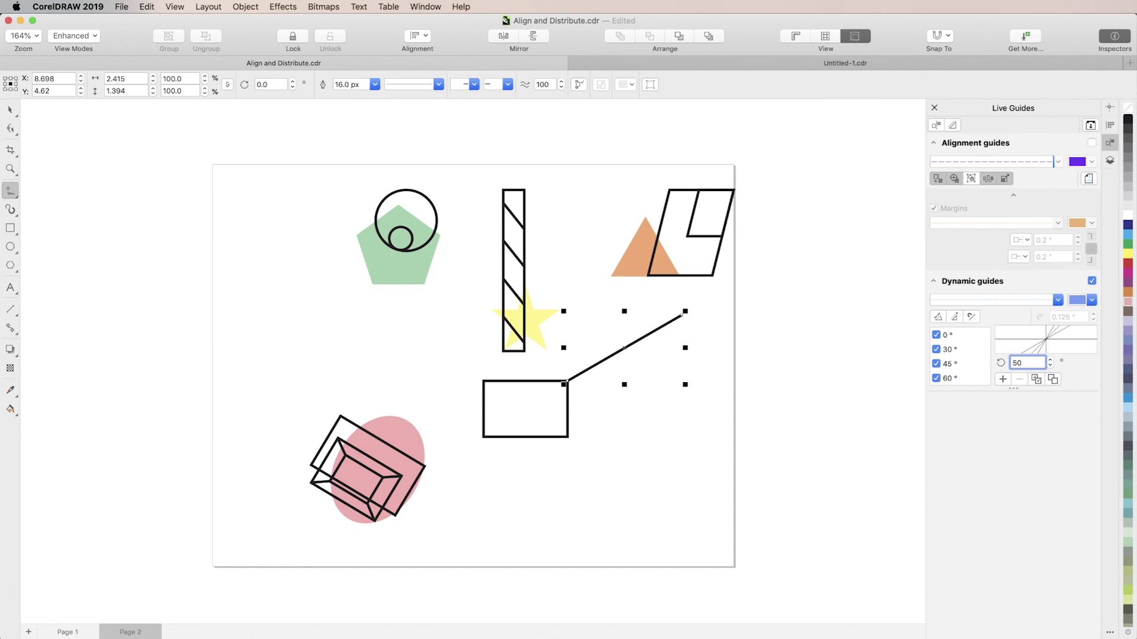
left_click(1005, 379)
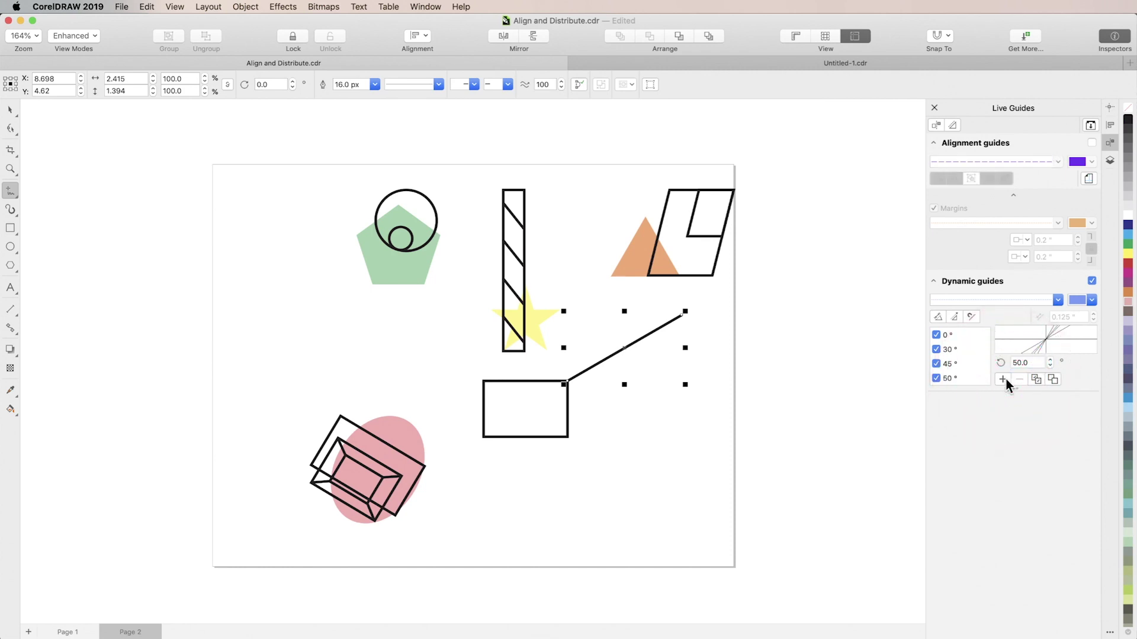